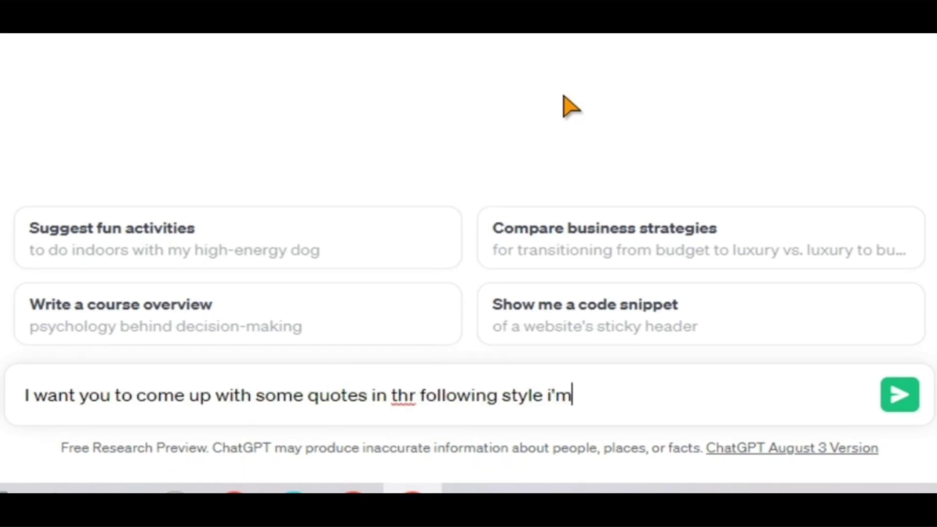
# Draft a prompt explaining the two-part quote style that makes readers curious about the second part
pyautogui.write('you.')
pyautogui.hotkey('shift', 'Return')
pyautogui.hotkey('shift', 'Return')
pyautogui.write('t')
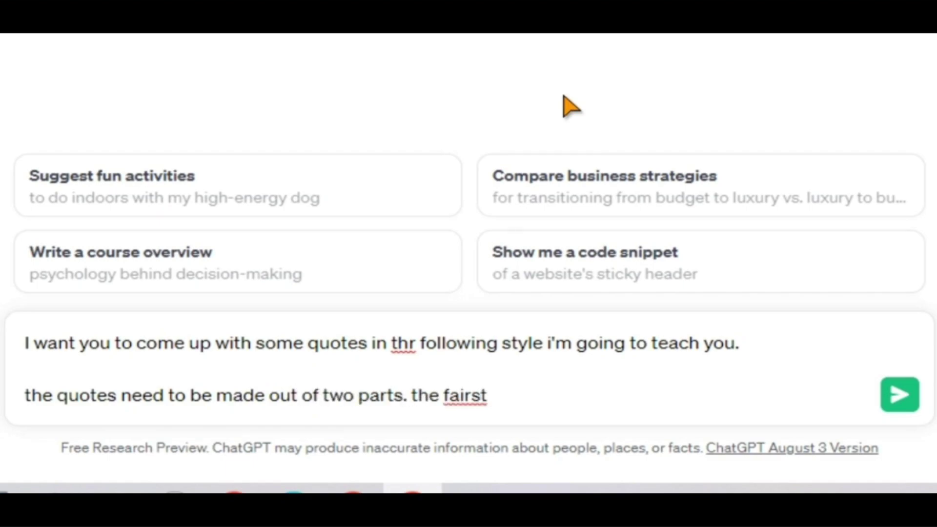
pyautogui.write('o make people intrigued to')
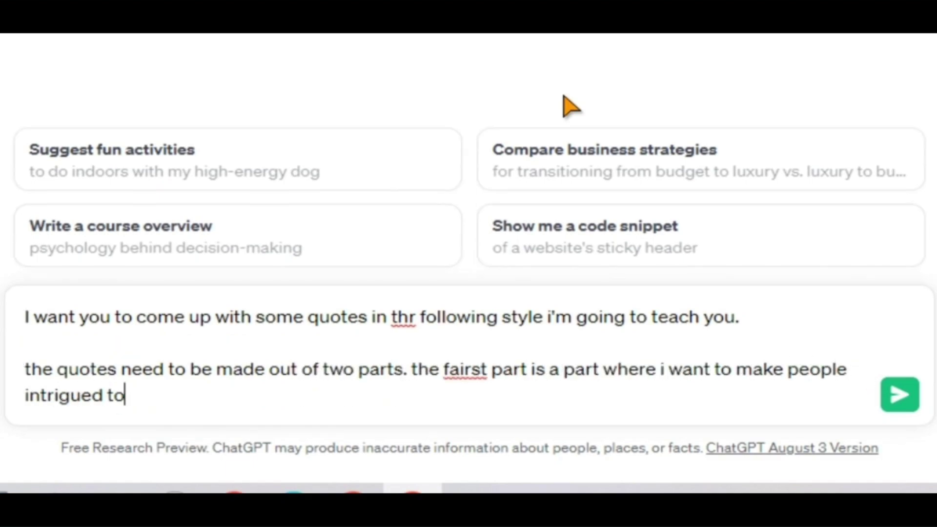
pyautogui.write(' know the second part,')
pyautogui.hotkey('shift', 'Return')
pyautogui.hotkey('shift', 'Return')
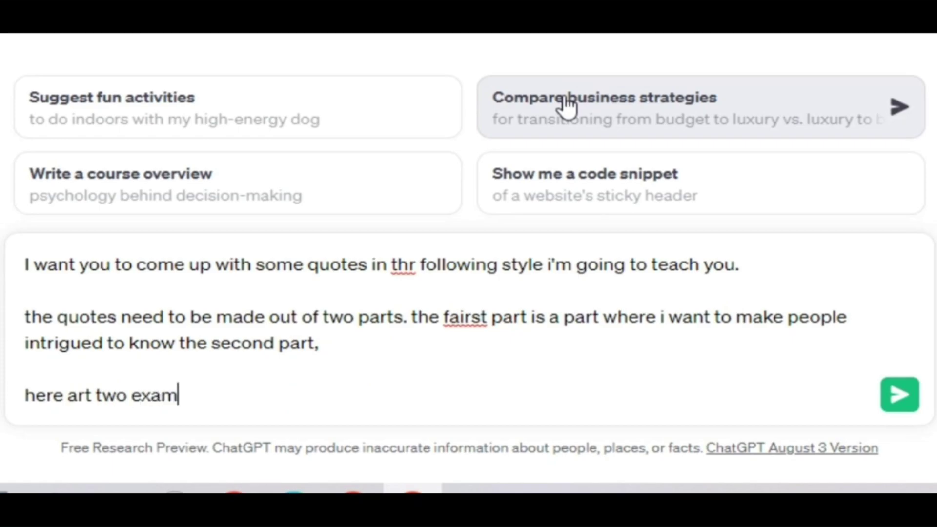
pyautogui.write(':')
pyautogui.hotkey('shift', 'Return')
pyautogui.hotkey('shift', 'Return')
pyautogui.write('Example one:')
pyautogui.hotkey('shift', 'Return')
pyautogui.write('F')
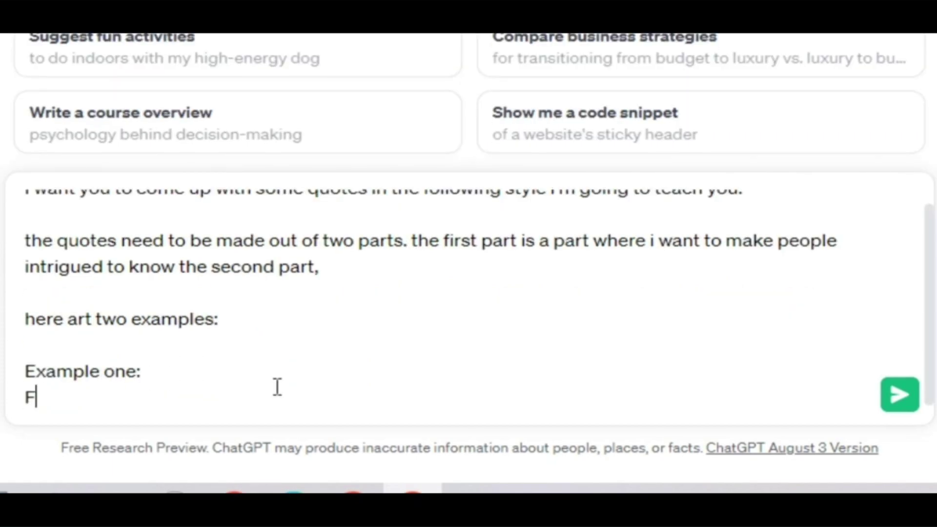
pyautogui.write('irst part:')
pyautogui.hotkey('shift', 'Return')
pyautogui.hotkey('shift', 'Return')
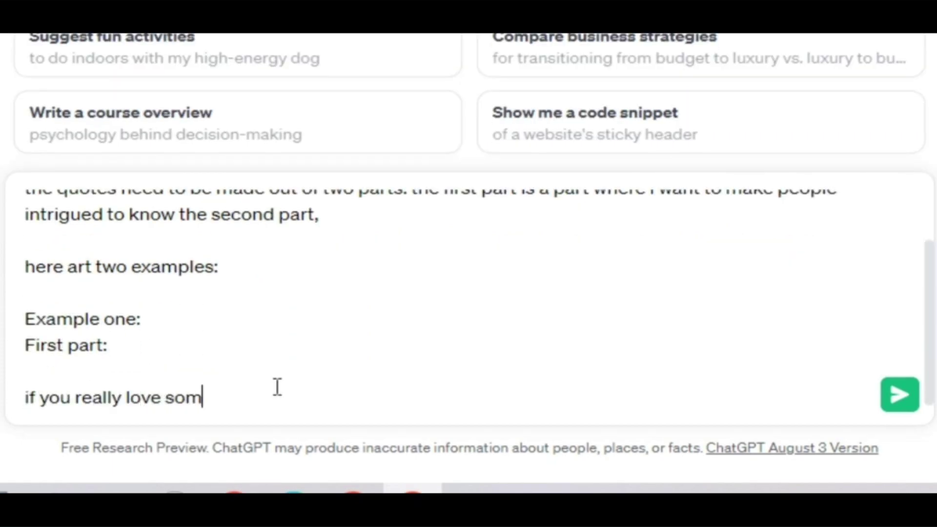
# Add the 'when you are in love...' example with its second part, then send the prompt
pyautogui.hotkey('shift', 'Return')
pyautogui.hotkey('shift', 'Return')
pyautogui.write('second part:')
pyautogui.hotkey('shift', 'Return')
pyautogui.hotkey('shift', 'Return')
pyautogui.write('o.')
pyautogui.hotkey('shift', 'Return')
pyautogui.hotkey('shift', 'Return')
pyautogui.write('Example two:')
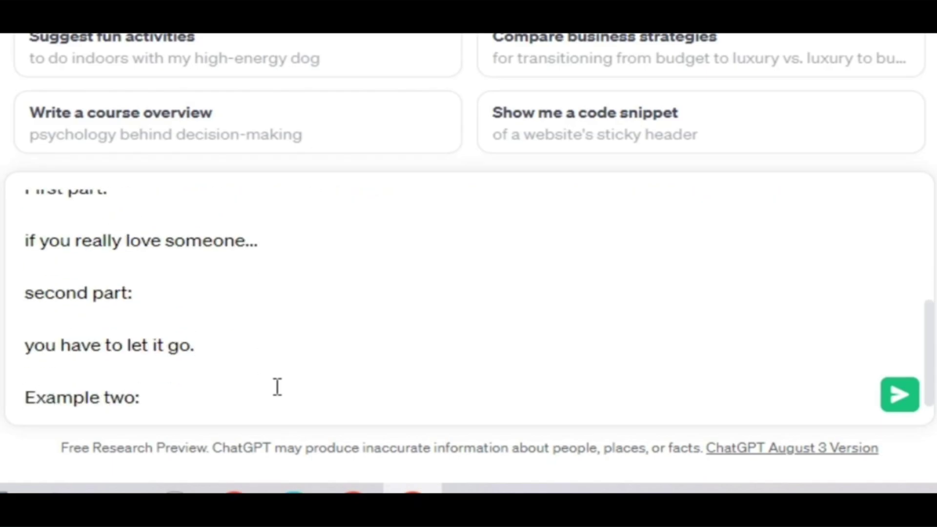
pyautogui.hotkey('shift', 'Return')
pyautogui.write('First part:')
pyautogui.hotkey('shift', 'Return')
pyautogui.write('when you are in love...')
pyautogui.hotkey('shift', 'Return')
pyautogui.hotkey('shift', 'Return')
pyautogui.write('Second part:')
pyautogui.hotkey('shift', 'Return')
pyautogui.write('you just know, no ma')
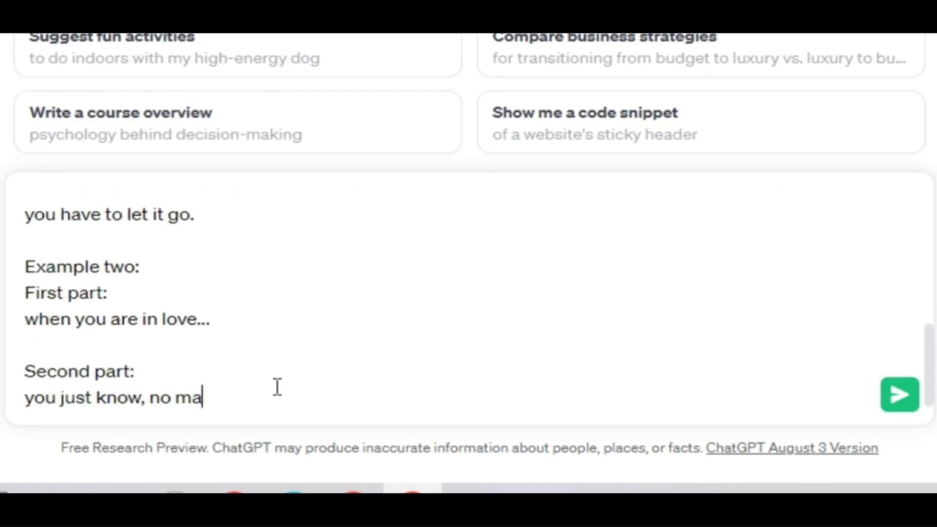
pyautogui.write('tter what anyone else says.')
pyautogui.hotkey('shift', 'Return')
pyautogui.hotkey('shift', 'Return')
pyautogui.write('if you understand, say yes.')
pyautogui.press('Return')
# Ask for example quotes on the themes love, heartbreak and friendship
pyautogui.write('Could you give me one example of a quotes?')
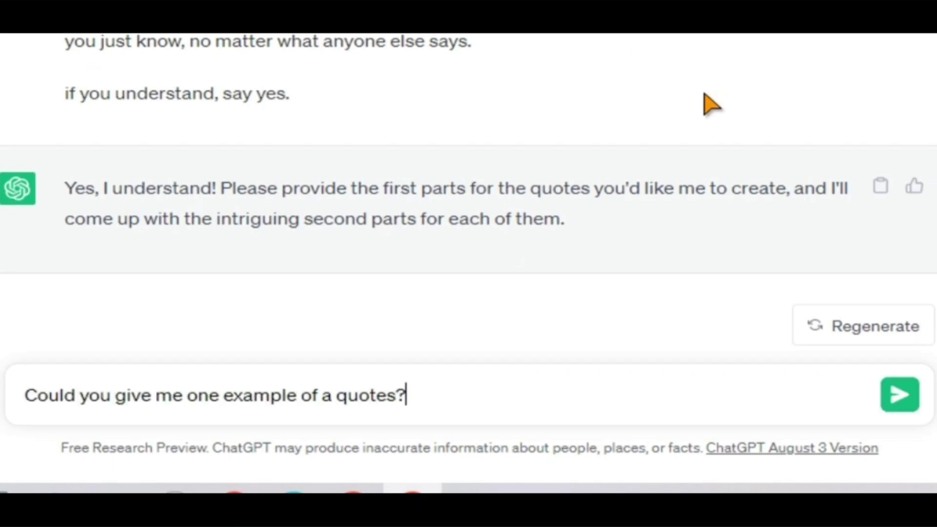
pyautogui.press('Return')
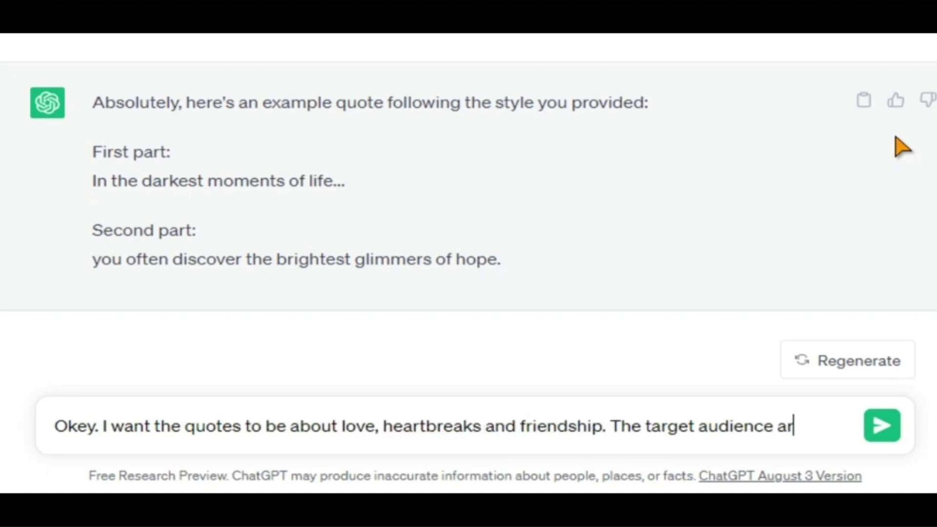
pyautogui.write('e people in their twenties. Could you give me one example for the theme "love" the theme')
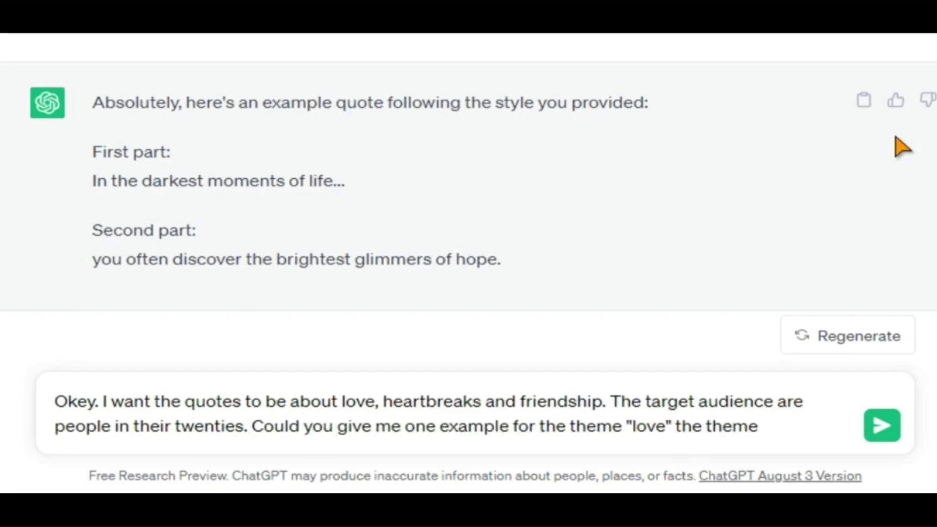
pyautogui.write('"heartbreak" and the theme "friendship"?')
pyautogui.press('Return')
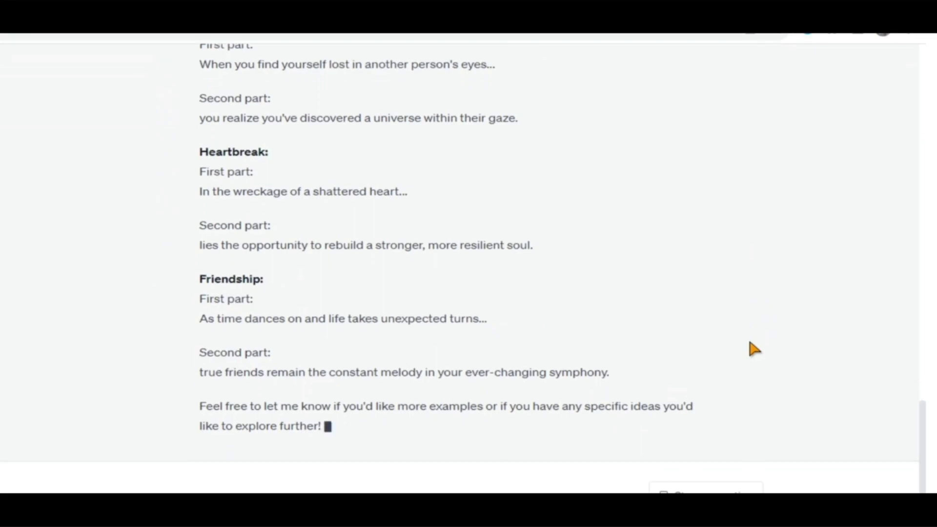
# Reply 'very good' to ChatGPT's example quotes
pyautogui.click(238, 452)
pyautogui.write('very good')
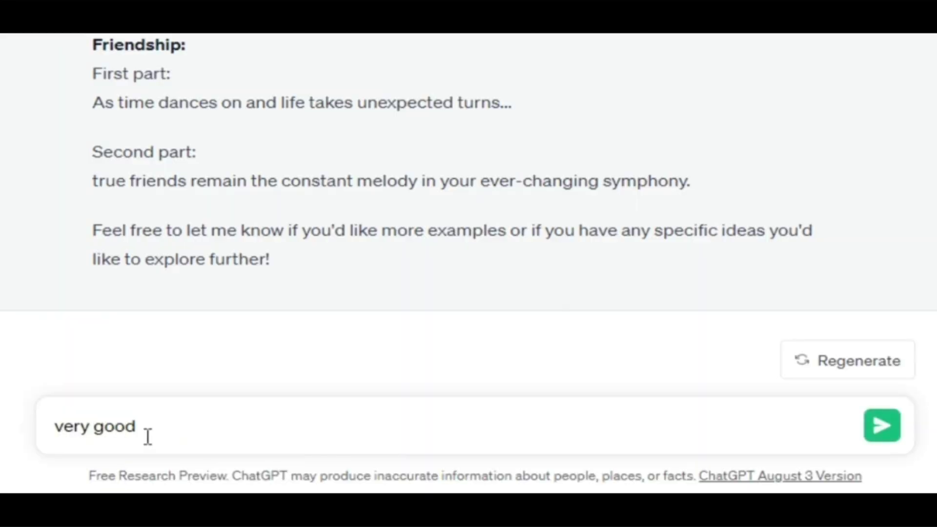
pyautogui.press('Return')
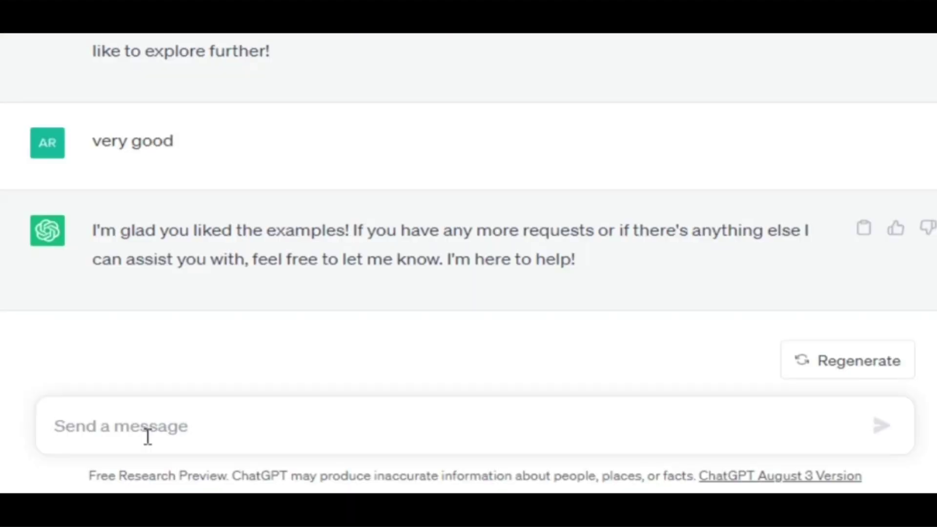
# Request quotes about a girl or boy, using 'When a boy truly loves a girl...' as the example
pyautogui.write('Now i would like to have the quotes mentioned to be about a girl or')
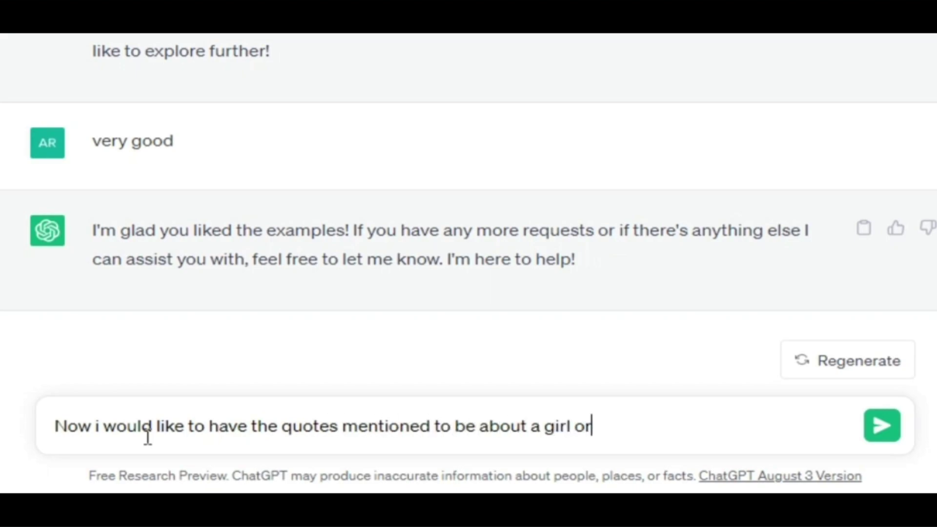
pyautogui.hotkey('shift', 'Return')
pyautogui.hotkey('shift', 'Return')
pyautogui.write('First part:')
pyautogui.hotkey('shift', 'Return')
pyautogui.write('When a boy truly lov')
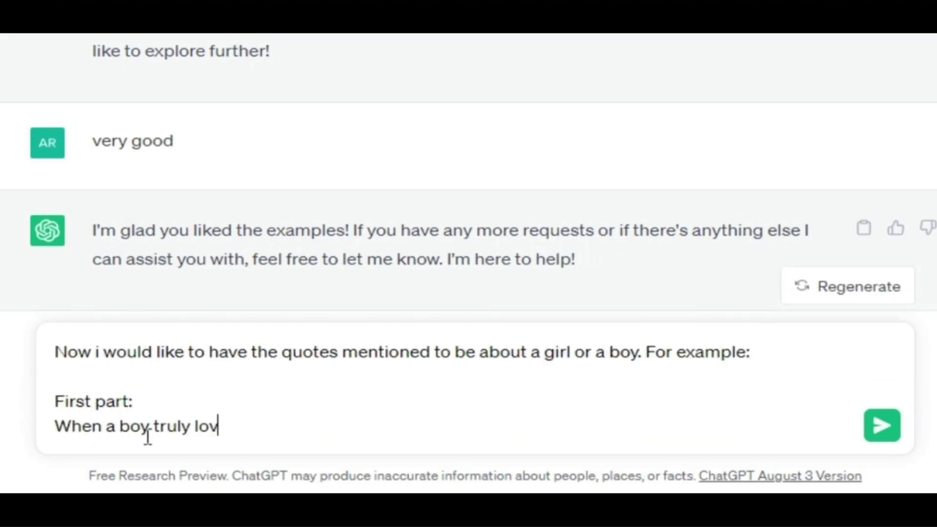
pyautogui.write('es a girl...')
pyautogui.hotkey('shift', 'Return')
pyautogui.hotkey('shift', 'Return')
pyautogui.write('SEd')
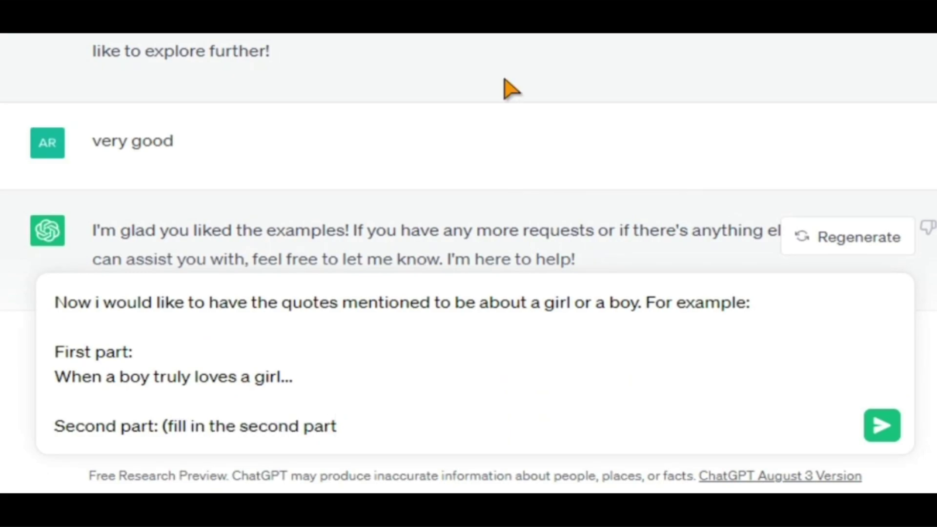
pyautogui.press('Return')
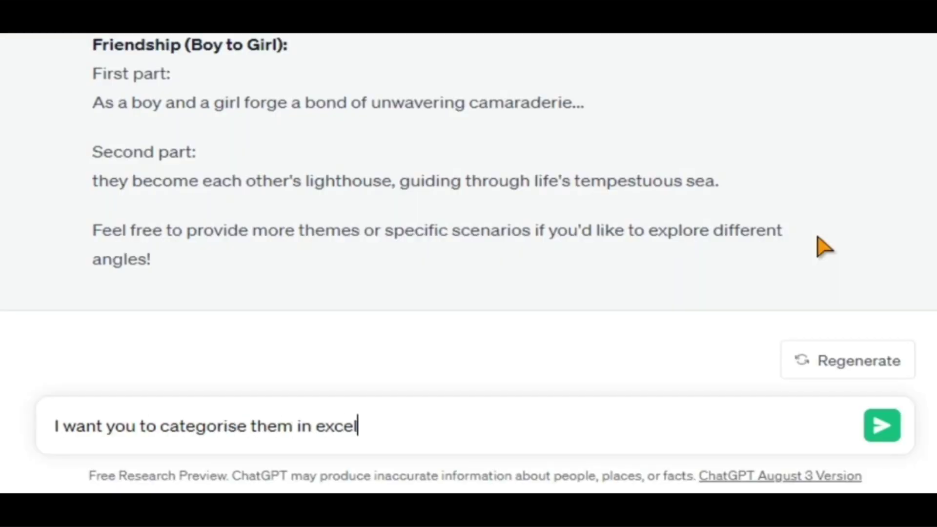
# Ask for quotes in a Theme / First part / Second part table using girl, boy or friend facts
pyautogui.write('style as following:')
pyautogui.hotkey('shift', 'Return')
pyautogui.hotkey('shift', 'Return')
pyautogui.write('Theme (you can choose between girl facts, boy facts and friend facts)')
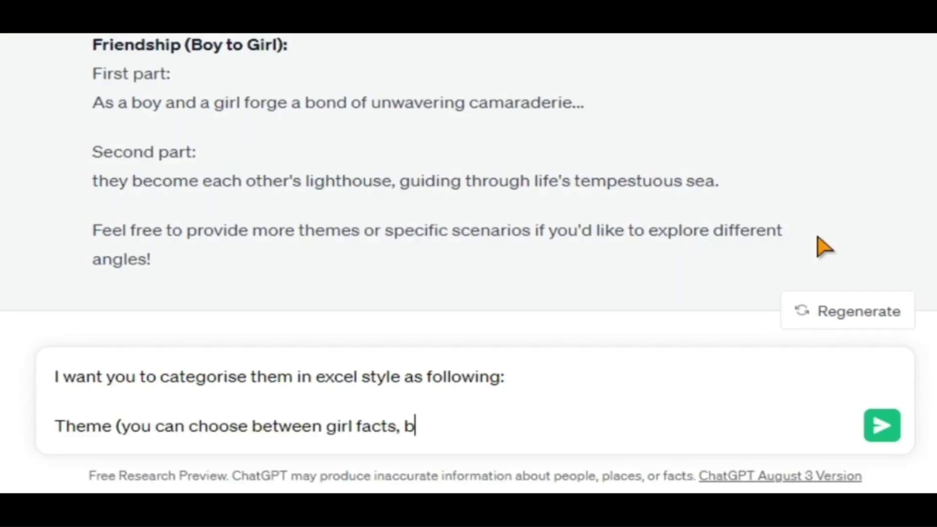
pyautogui.hotkey('shift', 'Return')
pyautogui.write('first part (here you place the first part of the quote)')
pyautogui.hotkey('shift', 'Return')
pyautogui.write('Second part (here you place the second part of the')
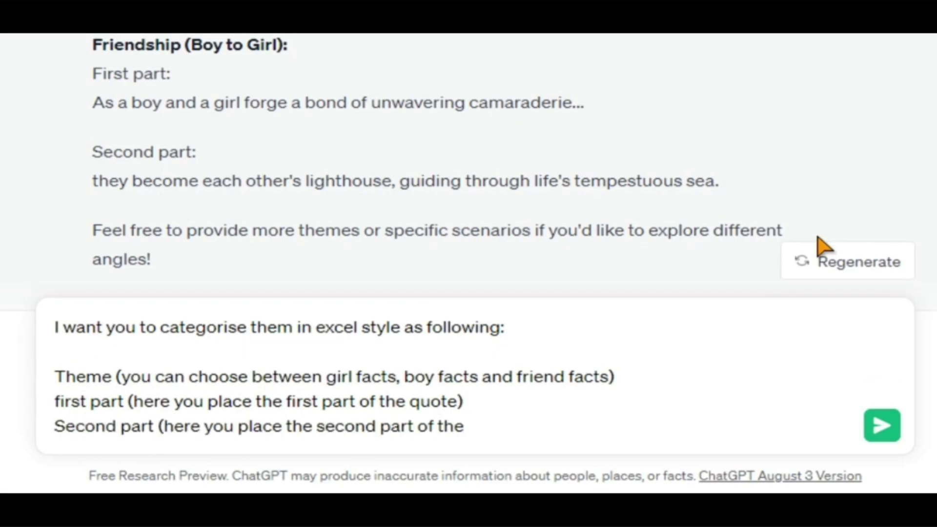
pyautogui.write(' quote)')
pyautogui.press('Return')
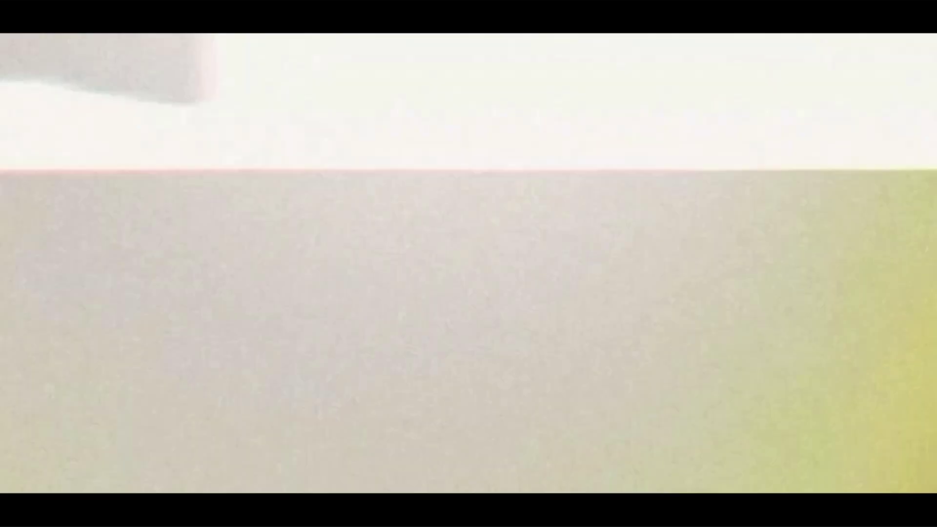
# Request two more heartbreak quotes in the same style and begin drafting a 100-quote request
pyautogui.write('two more quotes about heartbreak in relation to a girl fact, boy fact')
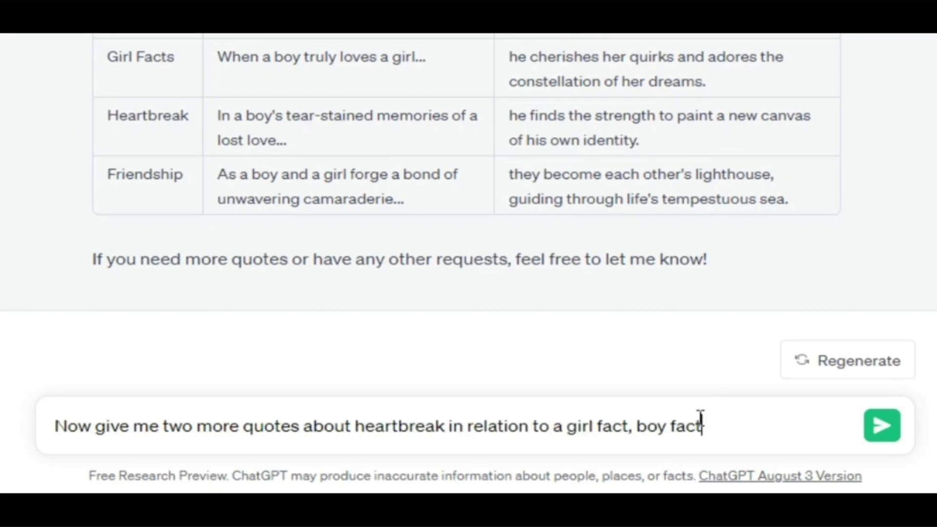
pyautogui.write(' same style.')
pyautogui.press('Return')
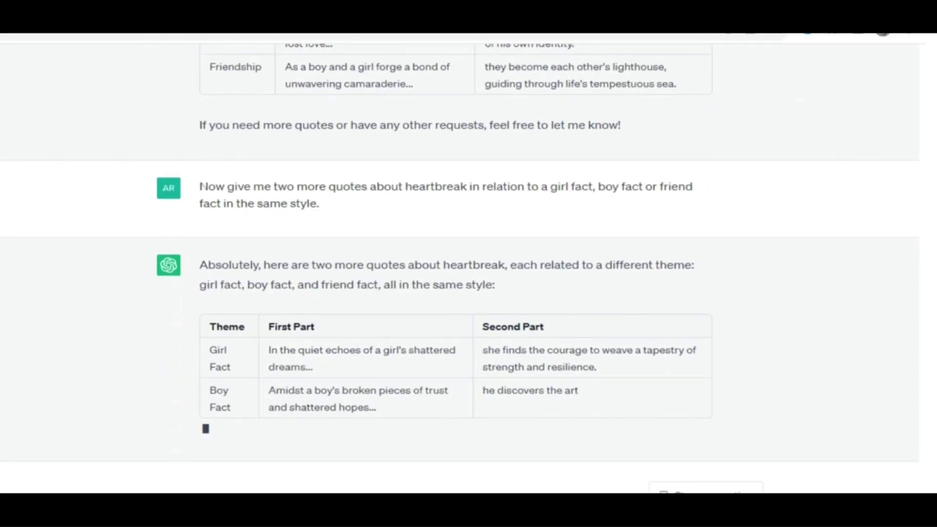
pyautogui.write('perfect now i want you to write 100 diffrent quotes about love, heartbreak and friendship')
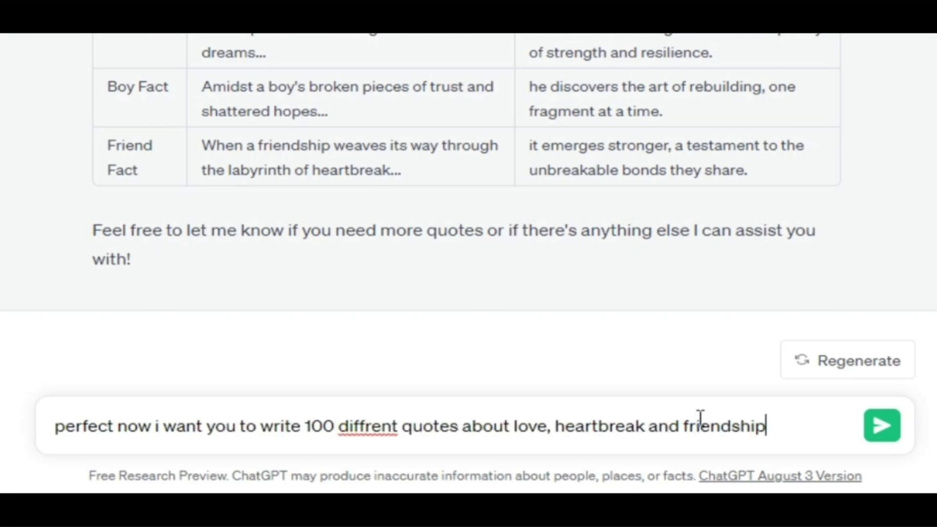
pyautogui.write(' in the same style.')
# Send the 100-quote request and a follow-up asking for the Excel-style themed format
pyautogui.press('Return')
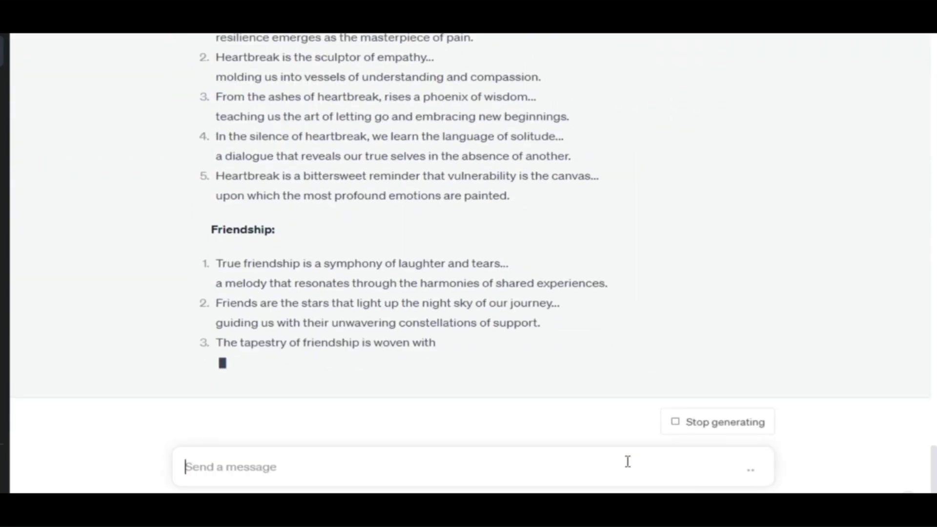
pyautogui.write('pls provide me quotes about girl fact, boy fact, heartbreak and friend fact in excel st')
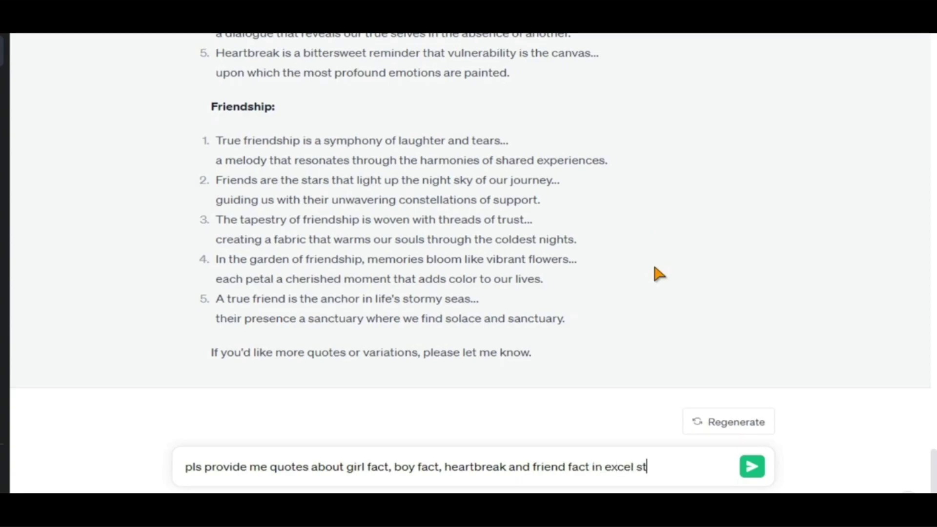
pyautogui.write('yle')
pyautogui.press('Return')
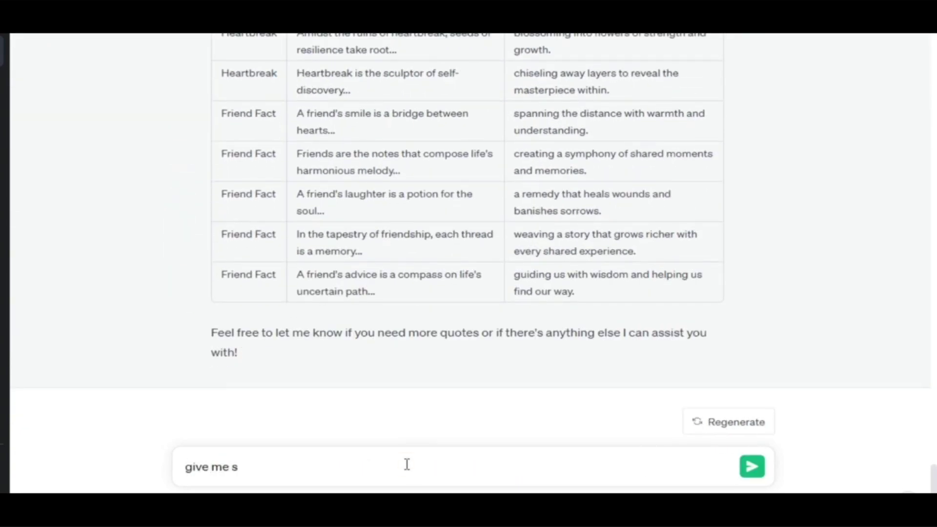
pyautogui.press('BackSpace')
pyautogui.press('BackSpace')
pyautogui.press('BackSpace')
pyautogui.press('BackSpace')
pyautogui.press('BackSpace')
pyautogui.press('BackSpace')
pyautogui.press('BackSpace')
pyautogui.press('BackSpace')
pyautogui.press('BackSpace')
pyautogui.press('Return')
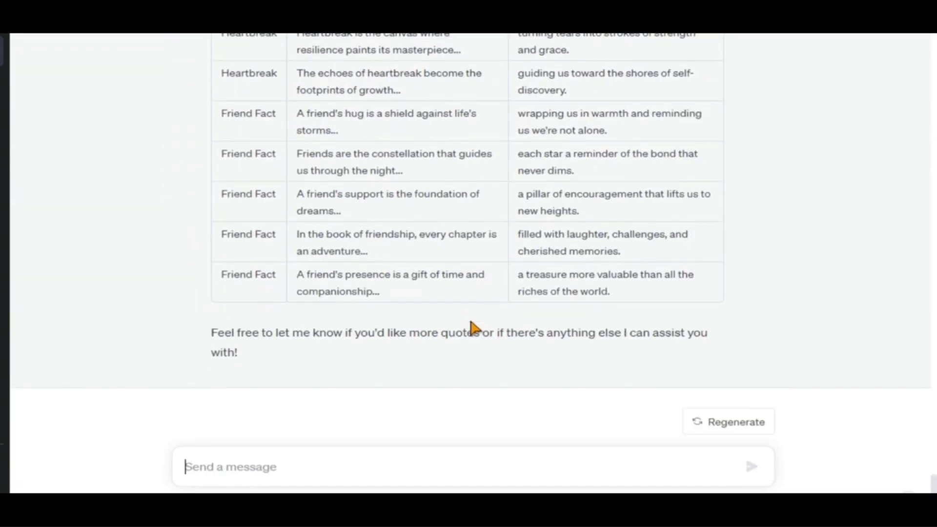
# Have ChatGPT extend the list and continue generating quotes in the same style
pyautogui.write('could you extend this list')
pyautogui.press('Return')
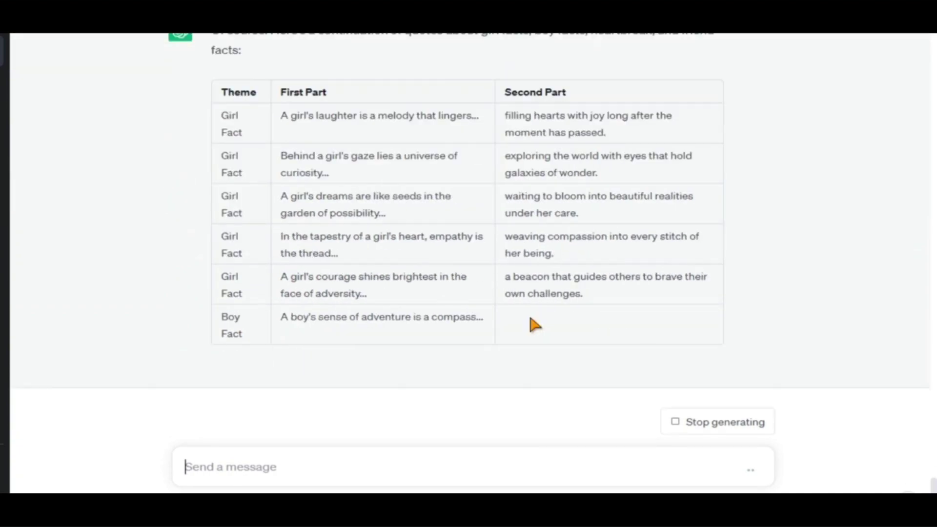
pyautogui.write('contin')
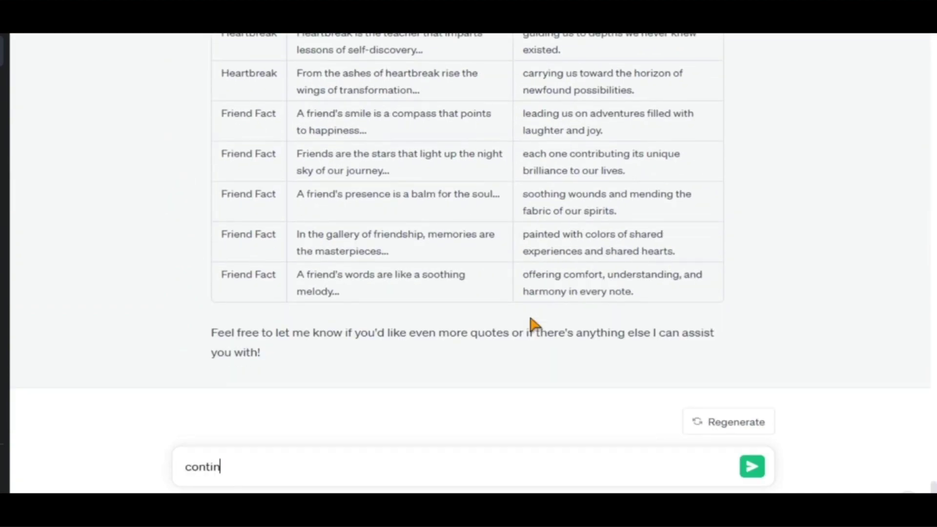
pyautogui.write('ue in the same style')
pyautogui.press('Return')
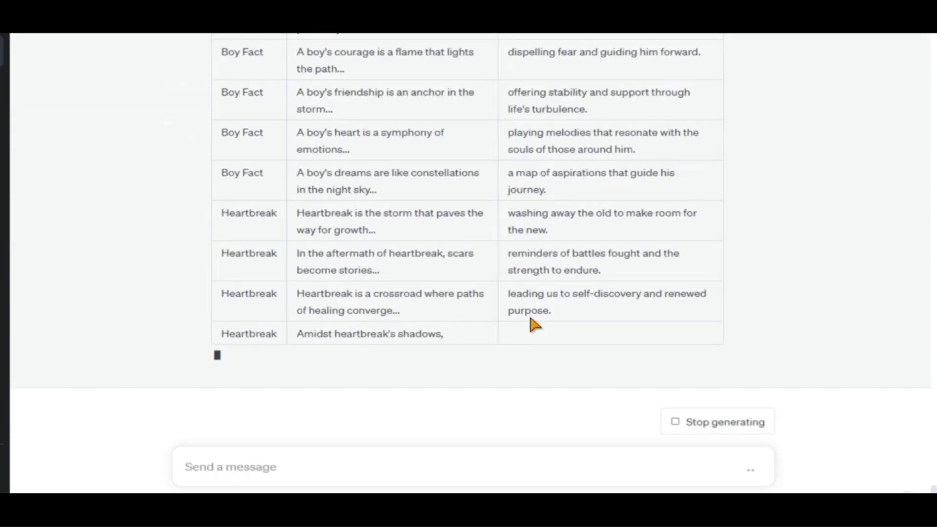
pyautogui.write('continue')
pyautogui.press('Return')
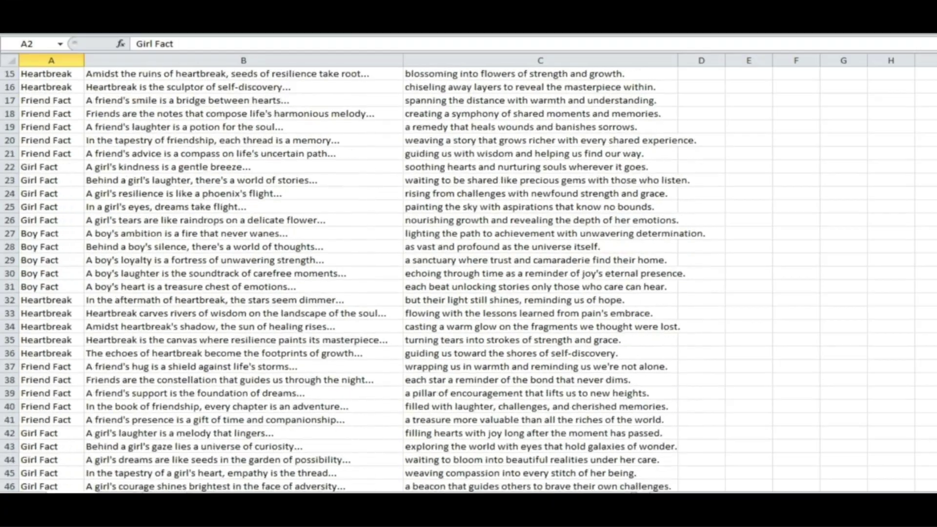
pyautogui.scroll(-20, 469, 278)
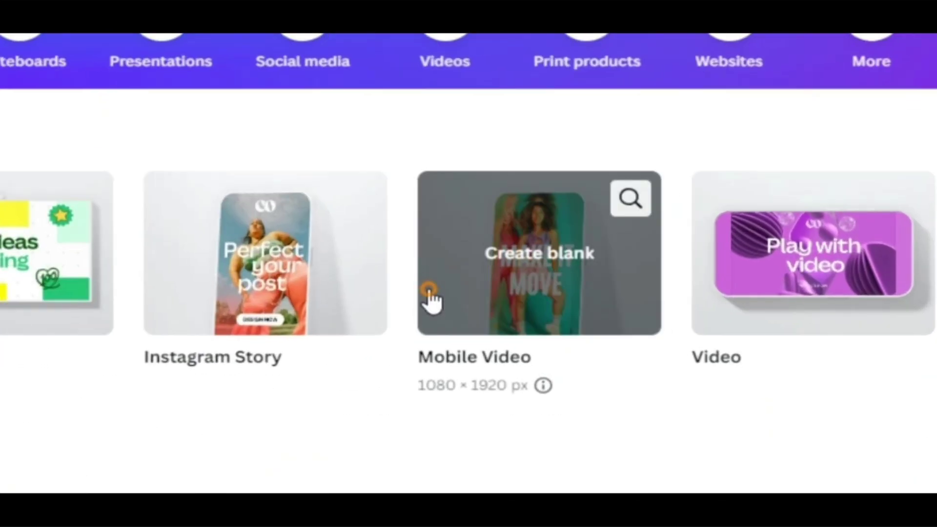
# Create a 1080 × 1920 Mobile Video and search templates for 'quotes' to apply the sunset template
pyautogui.click(275, 290)
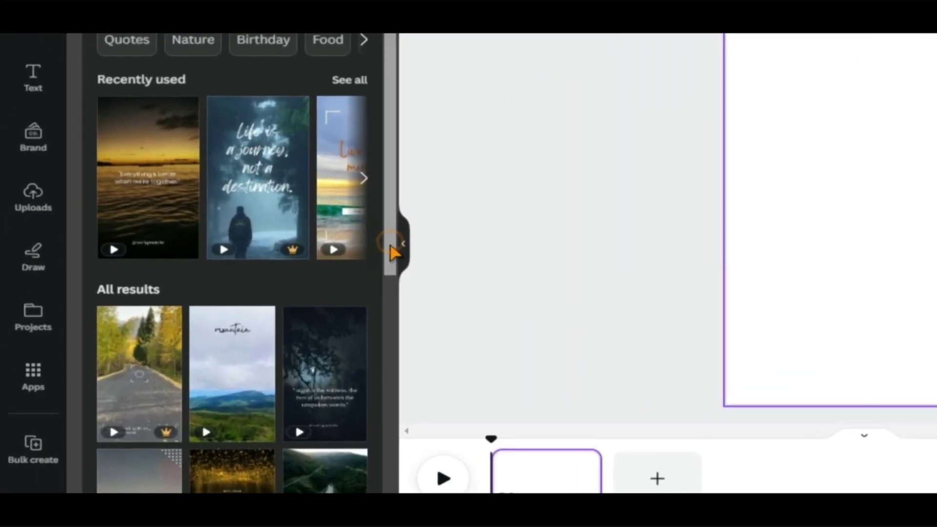
pyautogui.moveTo(393, 251); pyautogui.dragTo(410, 435)
pyautogui.click(209, 203)
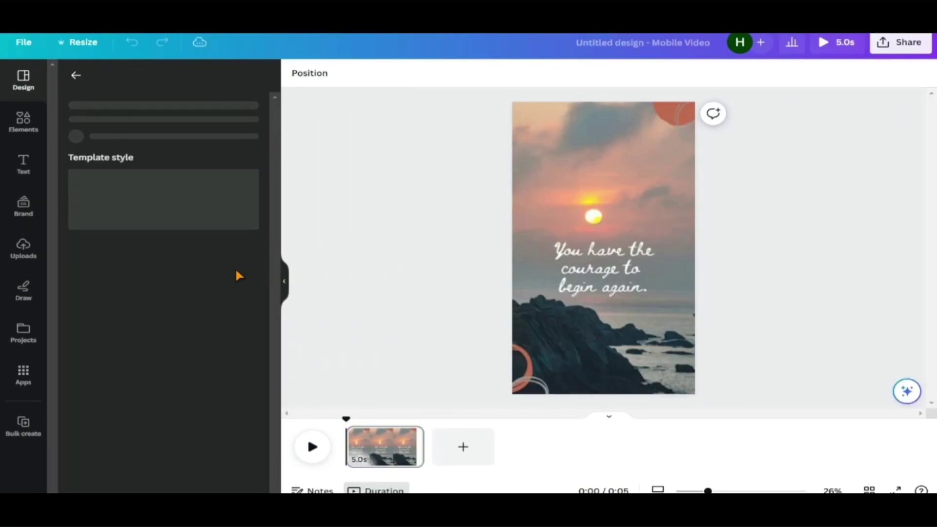
pyautogui.click(77, 77)
pyautogui.click(186, 83)
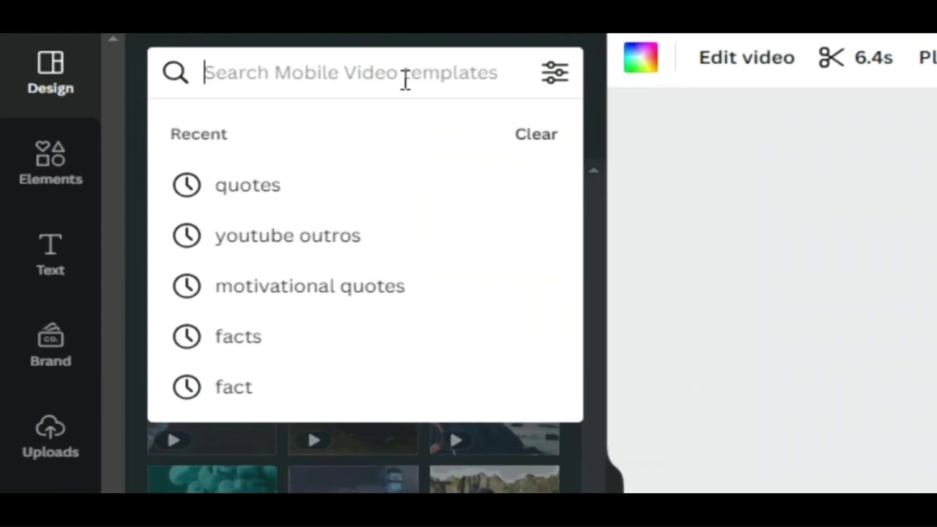
pyautogui.write('quotes')
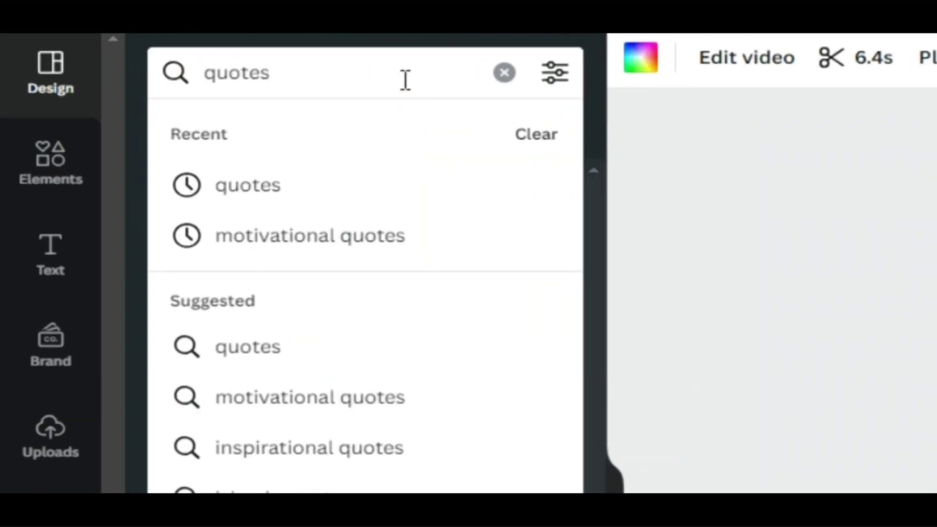
pyautogui.press('Return')
pyautogui.scroll(-15, 343, 282)
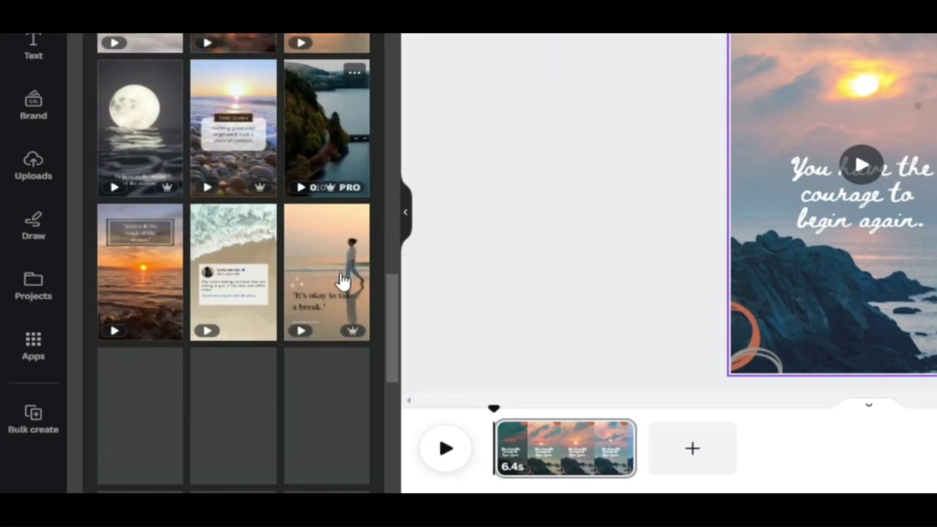
pyautogui.scroll(-10, 343, 282)
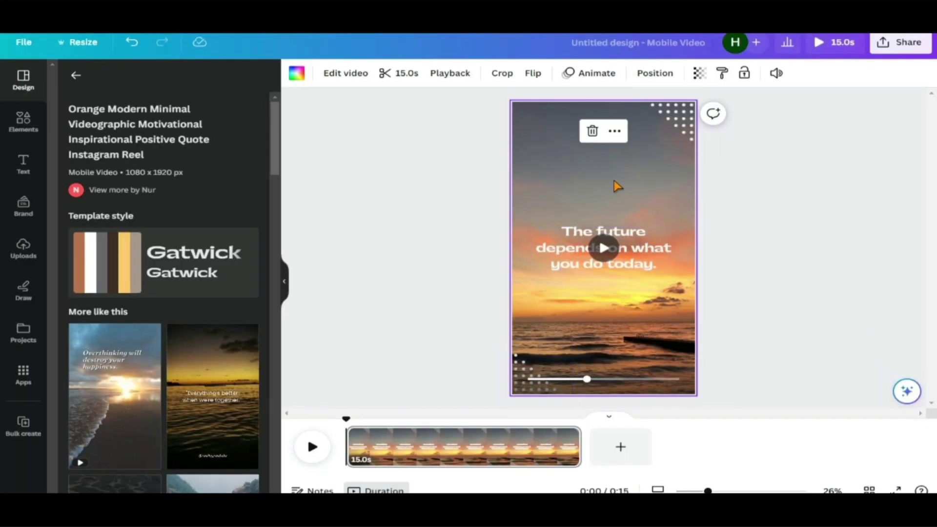
# Delete the top-right and bottom-left dot decorations from the sunset template
pyautogui.click(642, 143)
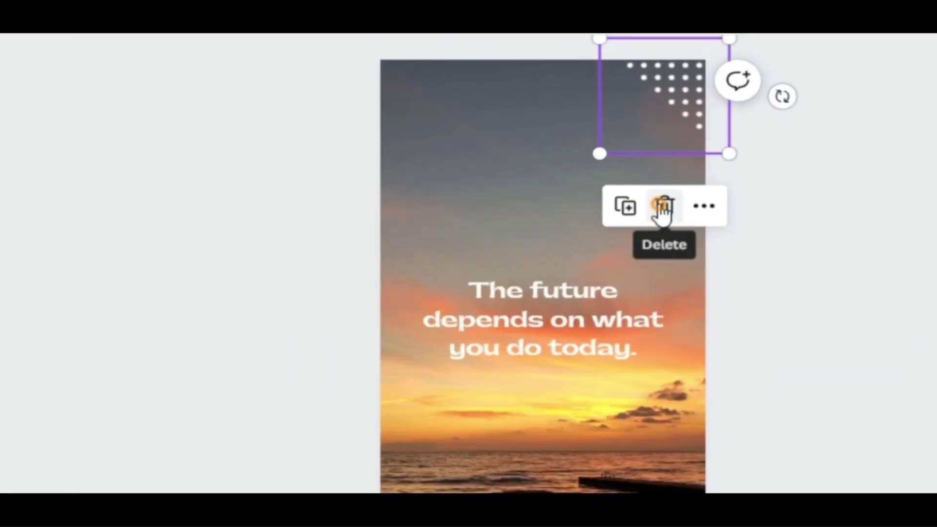
pyautogui.click(669, 182)
pyautogui.click(544, 342)
pyautogui.click(433, 279)
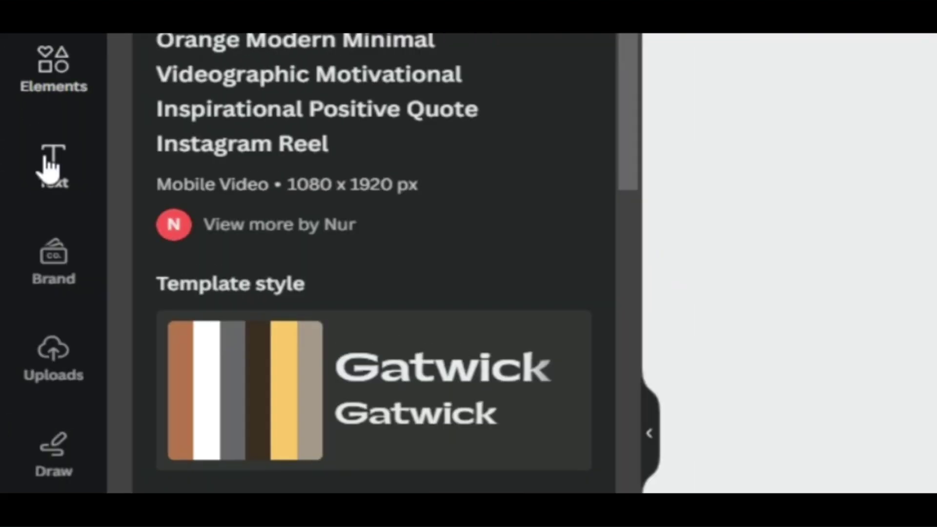
# Add a 'GIRL FACT' heading at the top of the page and shrink it slightly
pyautogui.click(45, 165)
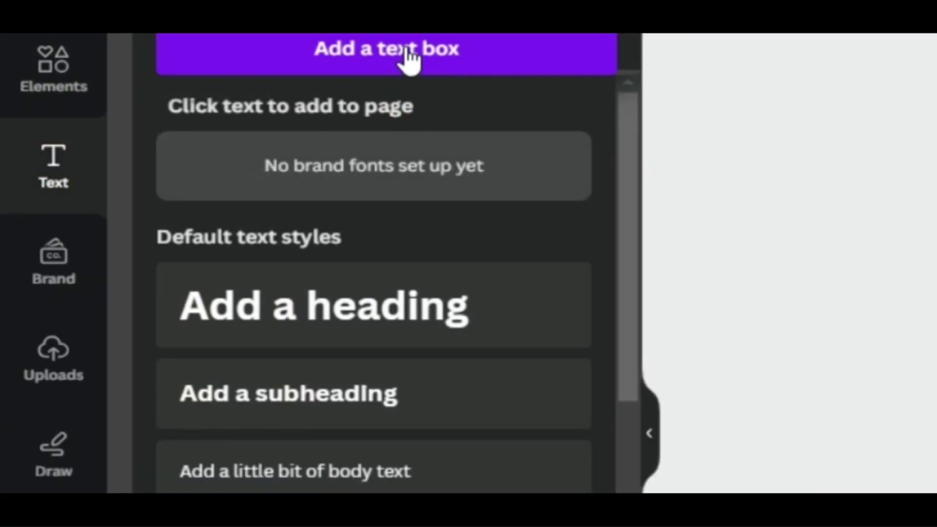
pyautogui.click(405, 274)
pyautogui.moveTo(607, 286); pyautogui.dragTo(490, 171)
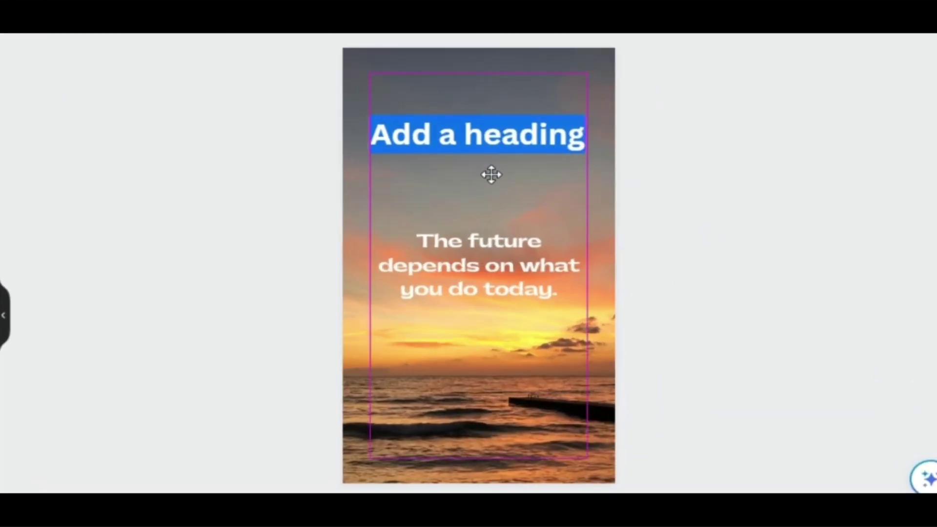
pyautogui.write('GIRL FACT')
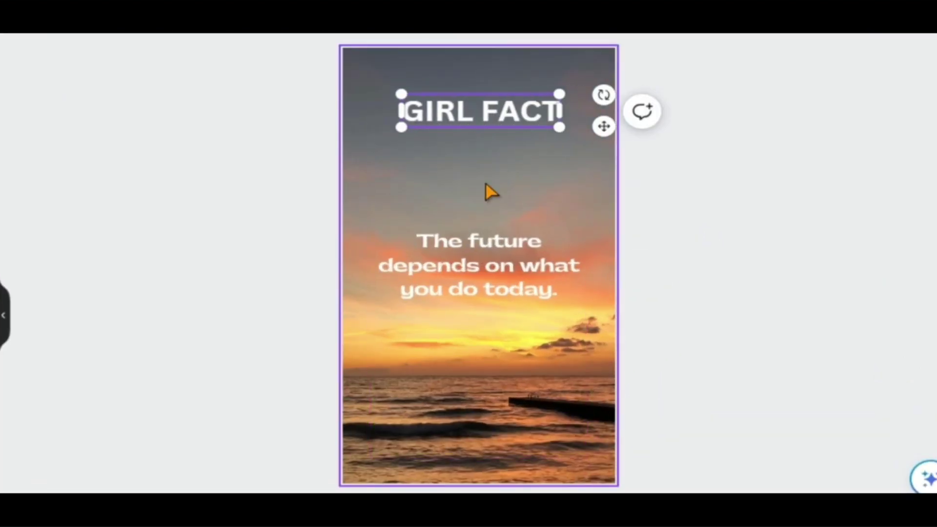
pyautogui.moveTo(559, 128)
pyautogui.mouseDown()
pyautogui.moveTo(510, 115)
pyautogui.moveTo(568, 123)
pyautogui.mouseUp()
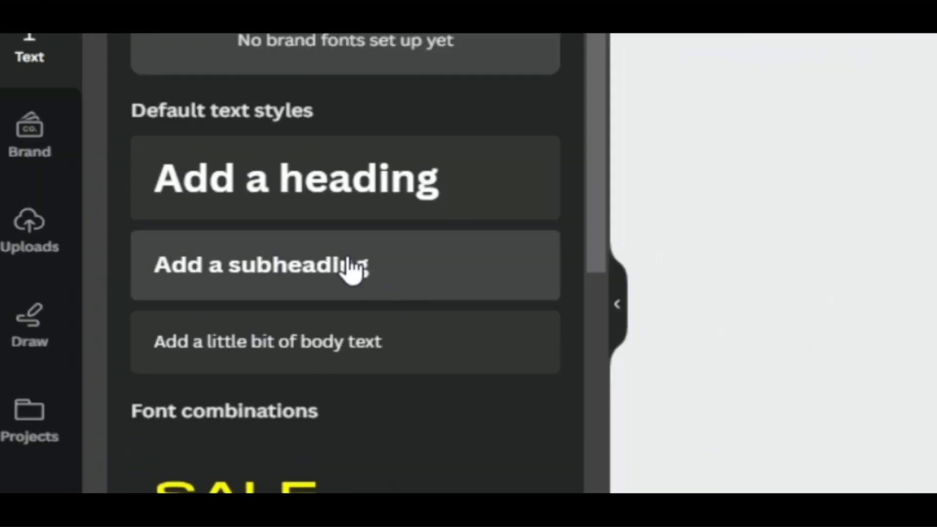
# Add a subheading box and paste the channel handle into it, centred near the bottom
pyautogui.click(352, 271)
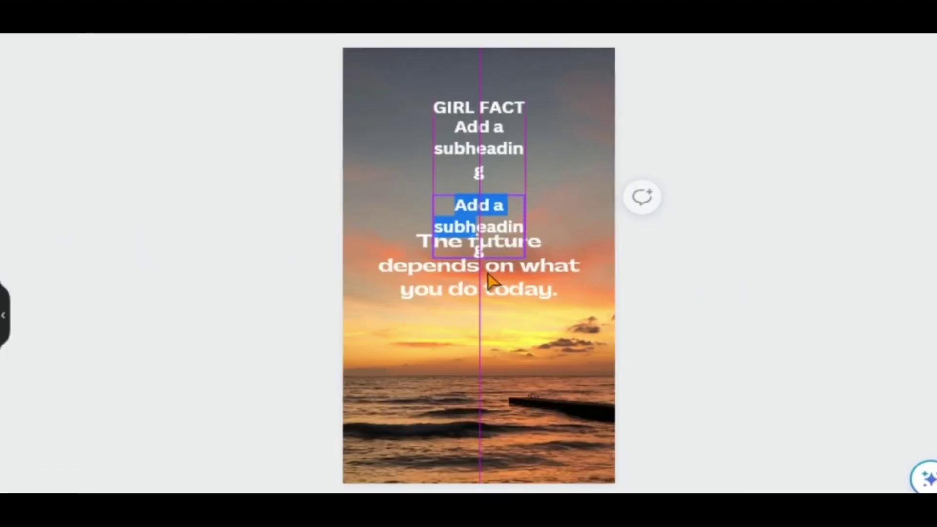
pyautogui.moveTo(479, 230); pyautogui.dragTo(474, 433)
pyautogui.rightClick(463, 172)
pyautogui.click(544, 377)
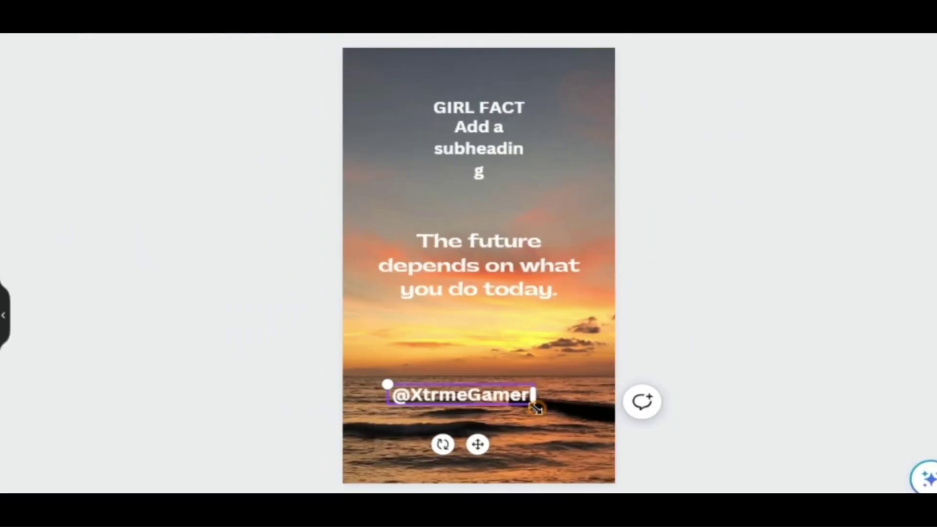
pyautogui.moveTo(536, 402); pyautogui.dragTo(495, 397)
pyautogui.moveTo(458, 440); pyautogui.dragTo(498, 459)
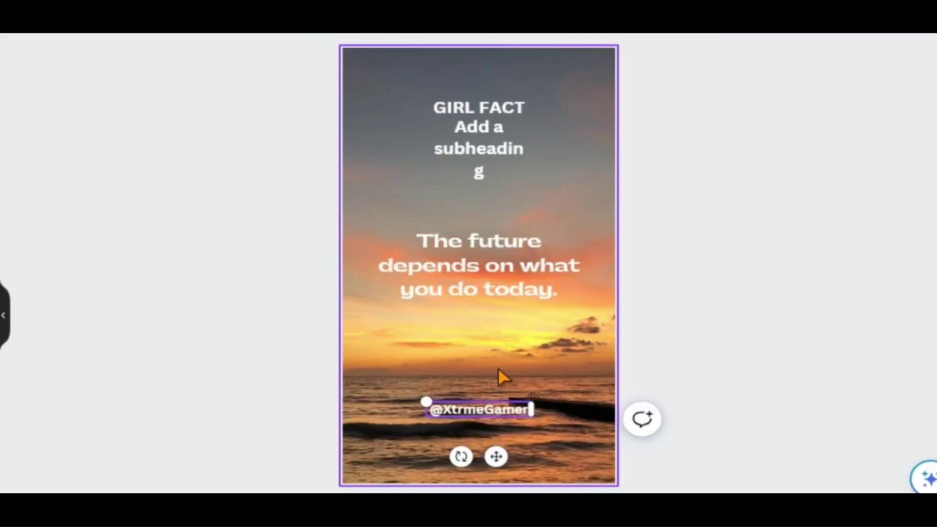
# Duplicate the quote text box and place the copy below the original
pyautogui.click(445, 275)
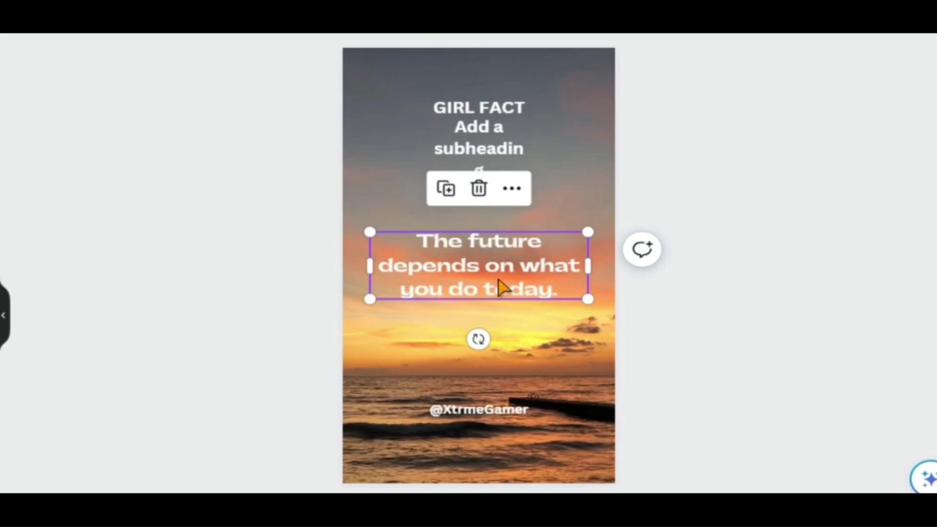
pyautogui.rightClick(467, 266)
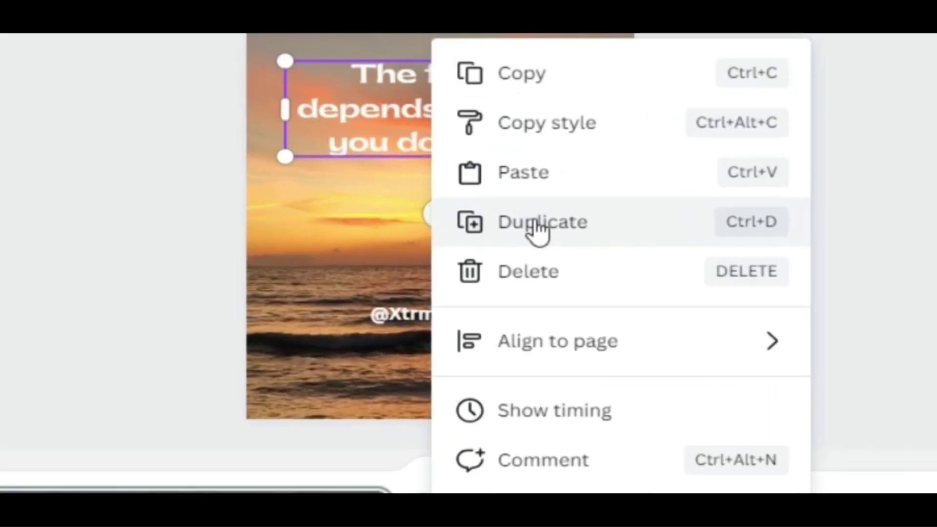
pyautogui.click(544, 346)
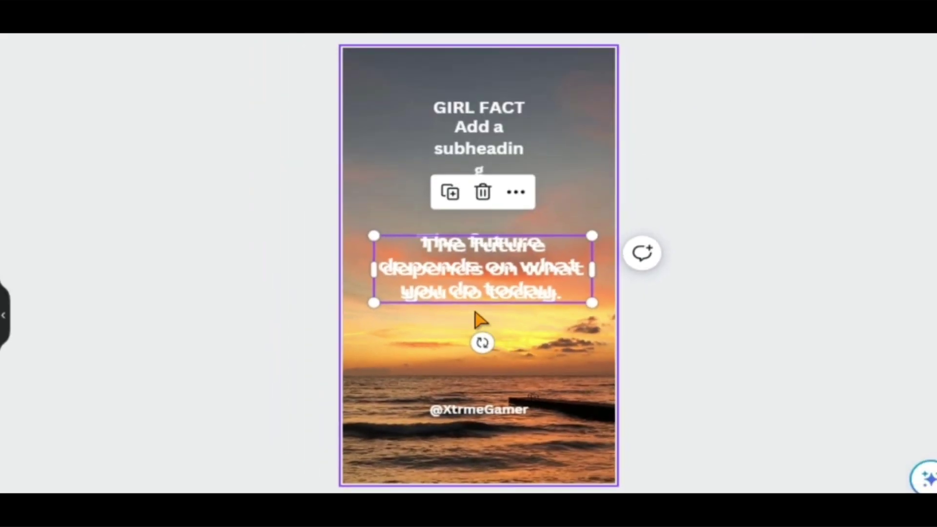
pyautogui.moveTo(516, 271); pyautogui.dragTo(526, 339)
# Replace the top quote with B2's 'When a girl's laughter fills the air...' and copy C2 for the lower box
pyautogui.click(425, 266)
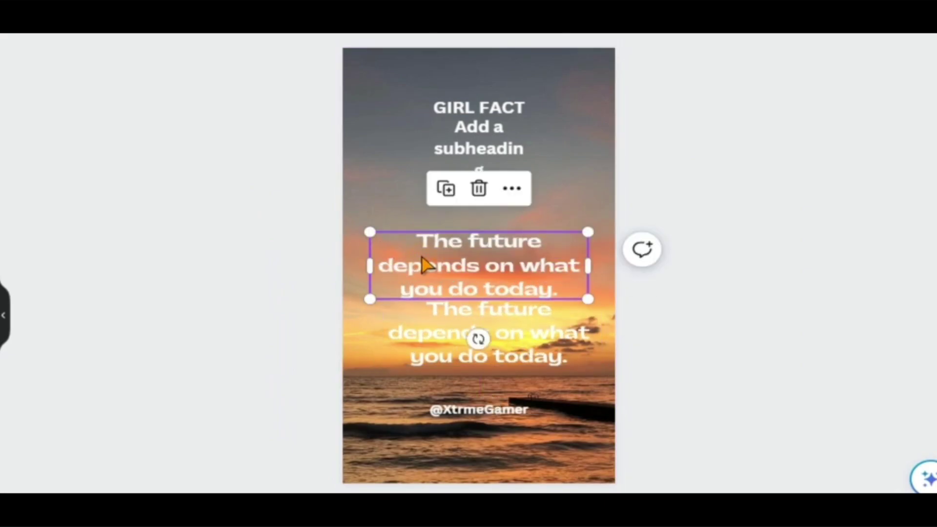
pyautogui.doubleClick(483, 266)
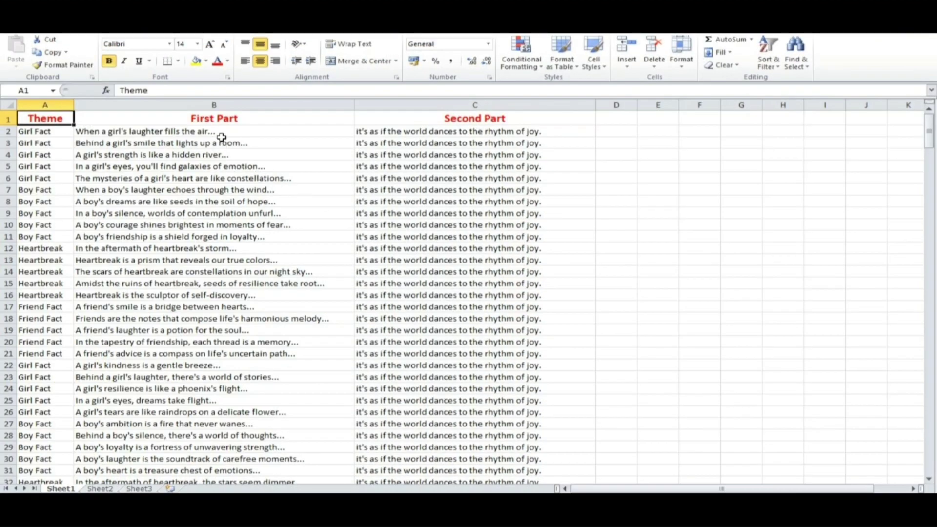
pyautogui.doubleClick(229, 131)
pyautogui.moveTo(230, 131); pyautogui.dragTo(76, 131)
pyautogui.hotkey('ctrl', 'c')
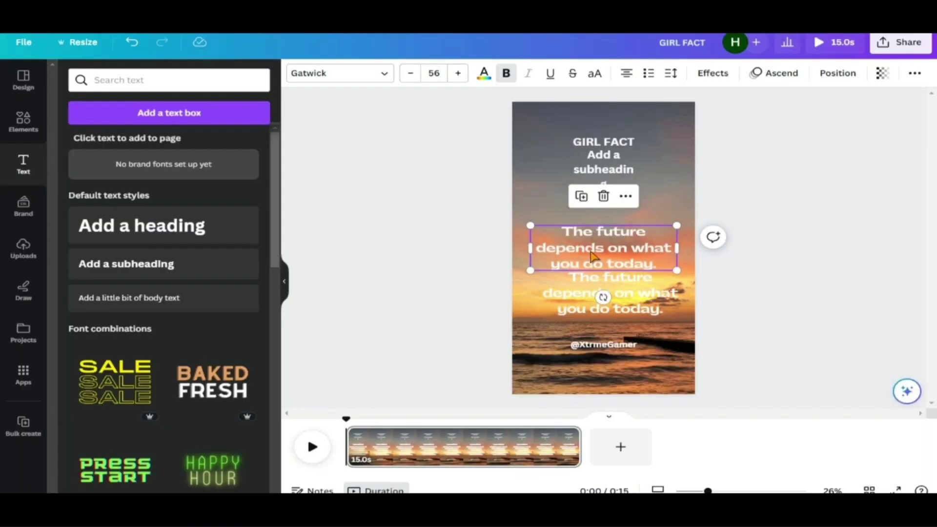
pyautogui.rightClick(603, 254)
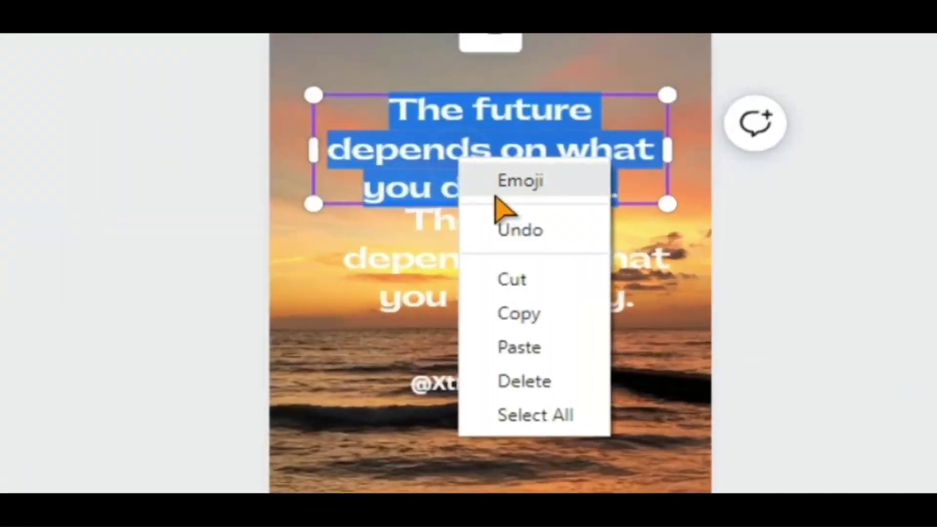
pyautogui.click(616, 330)
pyautogui.doubleClick(610, 293)
pyautogui.moveTo(353, 128); pyautogui.dragTo(579, 133)
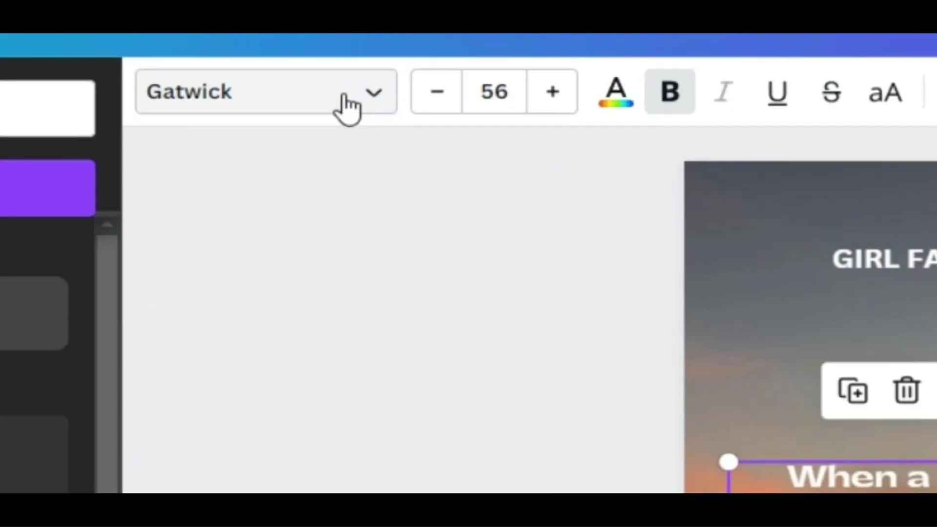
# Set the first quote line to Canva Sans with a black Outline effect at thickness 93
pyautogui.click(370, 79)
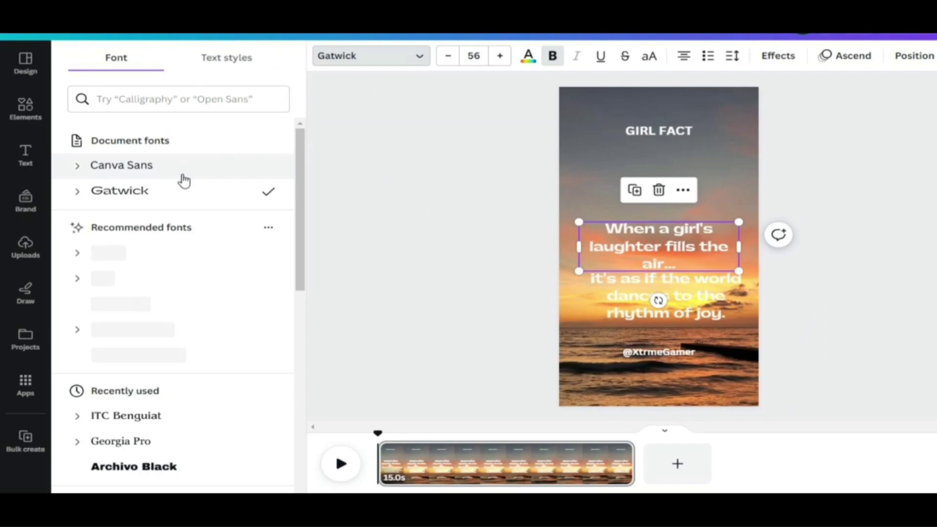
pyautogui.click(185, 168)
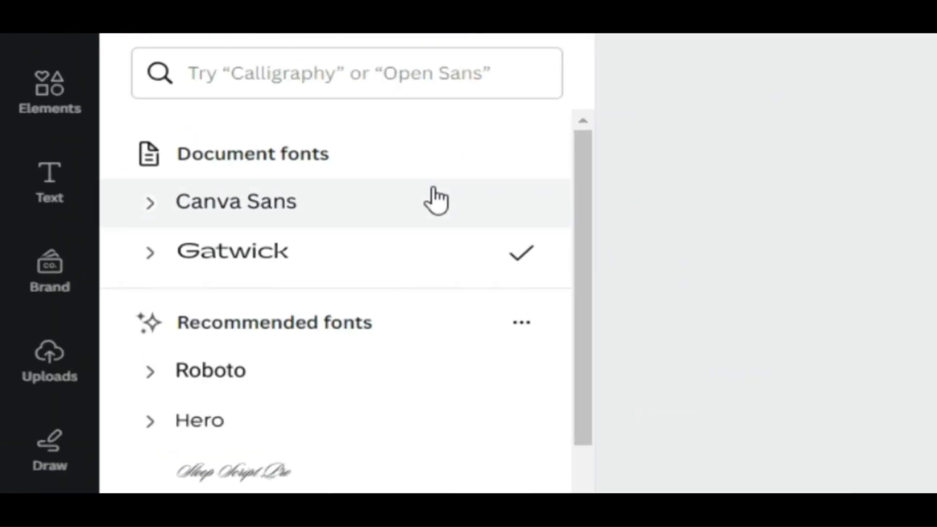
pyautogui.click(528, 58)
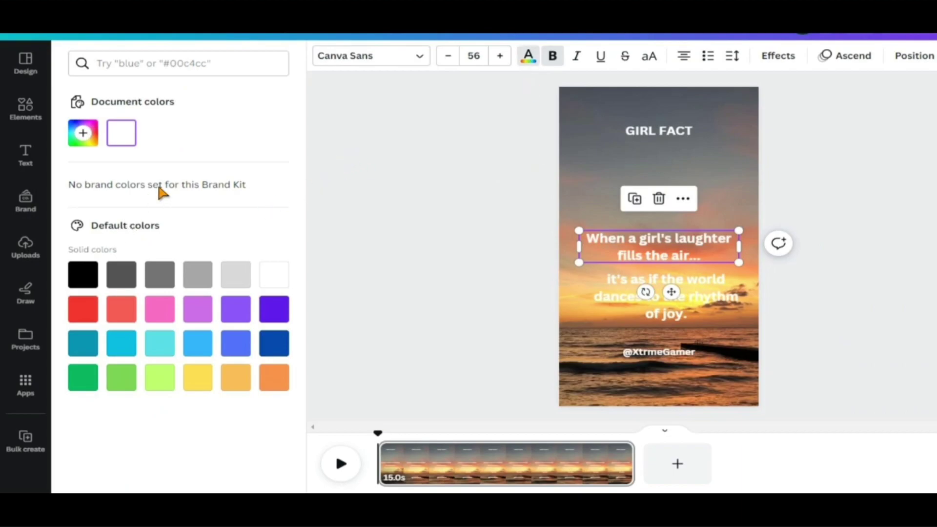
pyautogui.click(779, 55)
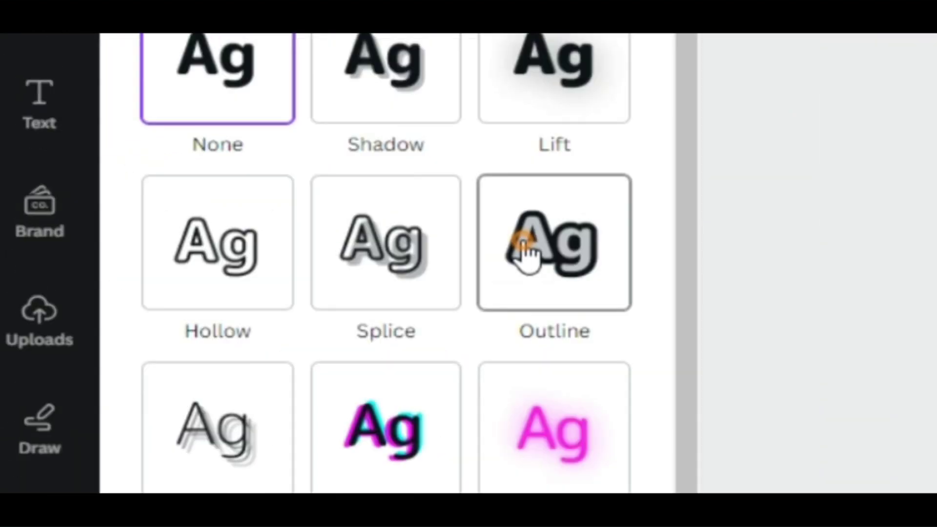
pyautogui.click(212, 221)
pyautogui.moveTo(109, 291); pyautogui.dragTo(184, 292)
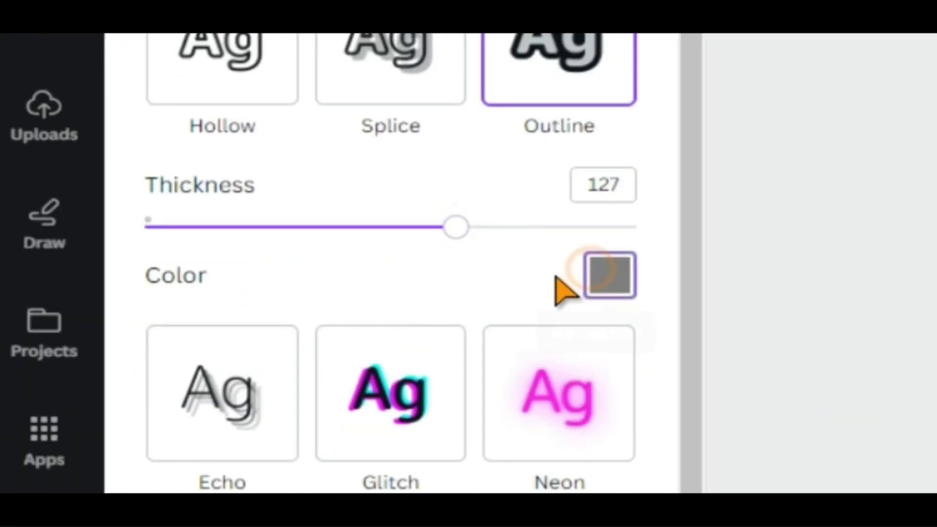
pyautogui.click(591, 336)
pyautogui.click(164, 264)
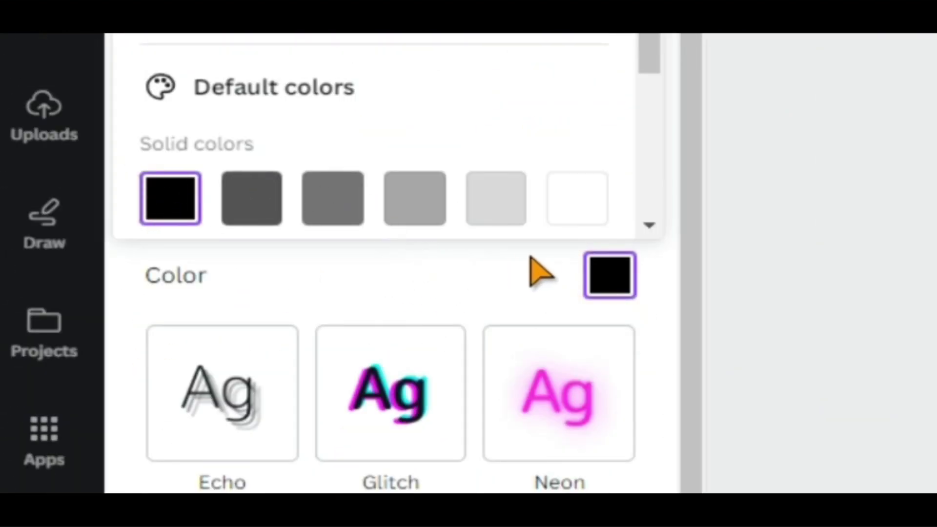
pyautogui.click(609, 276)
pyautogui.moveTo(183, 292); pyautogui.dragTo(151, 292)
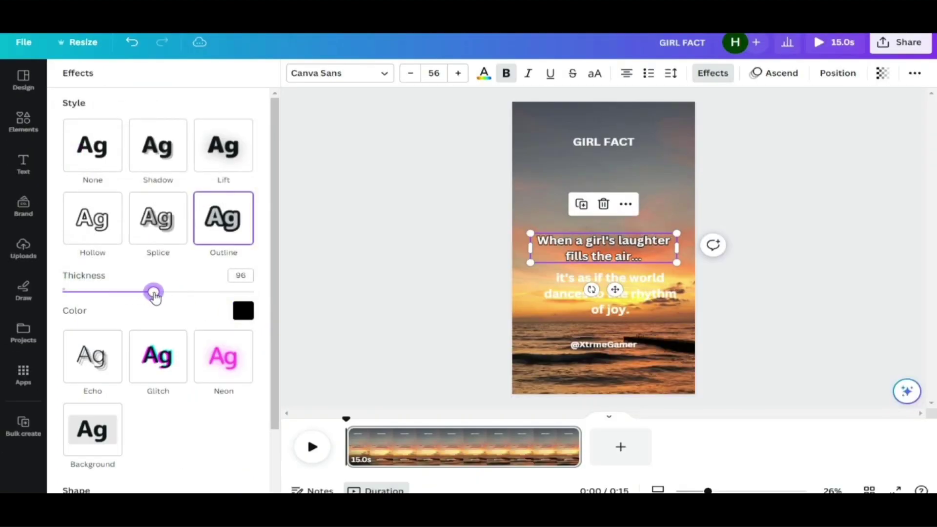
# Copy the first caption's outlined text style onto the second caption line
pyautogui.click(562, 294)
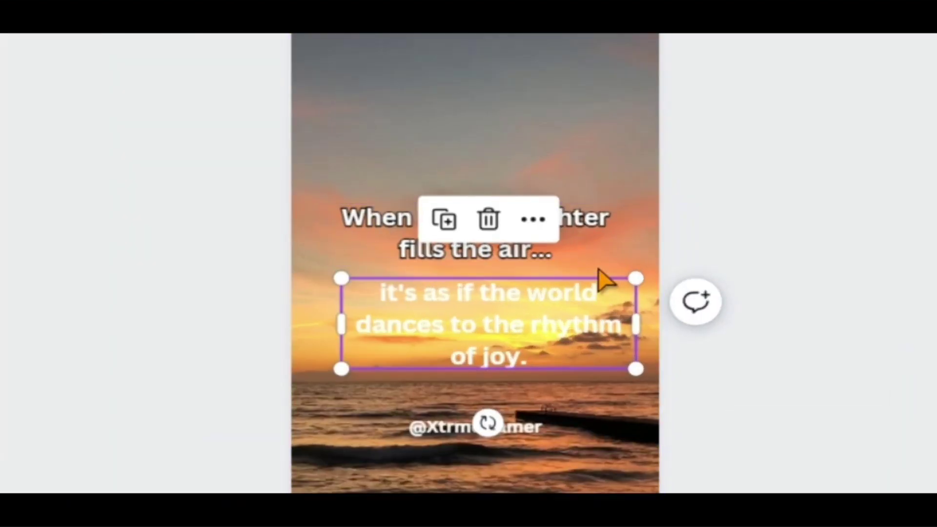
pyautogui.click(672, 243)
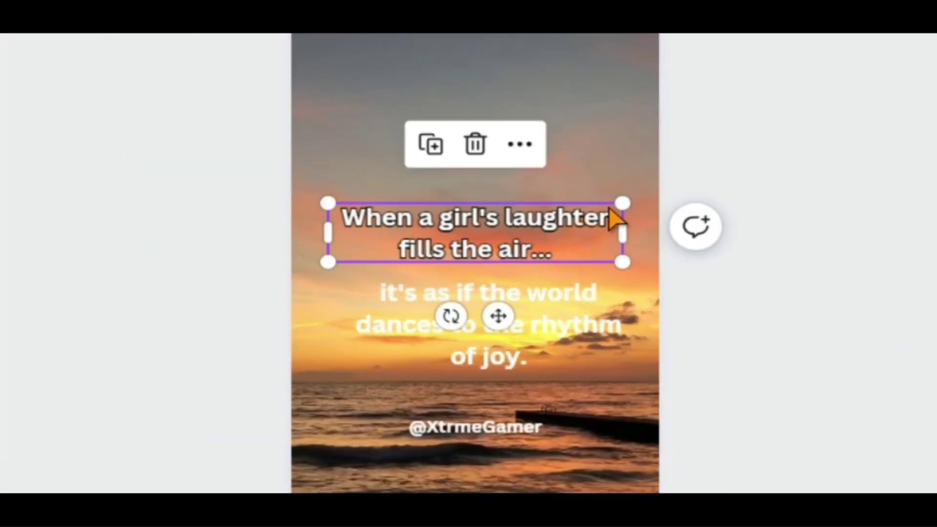
pyautogui.click(883, 78)
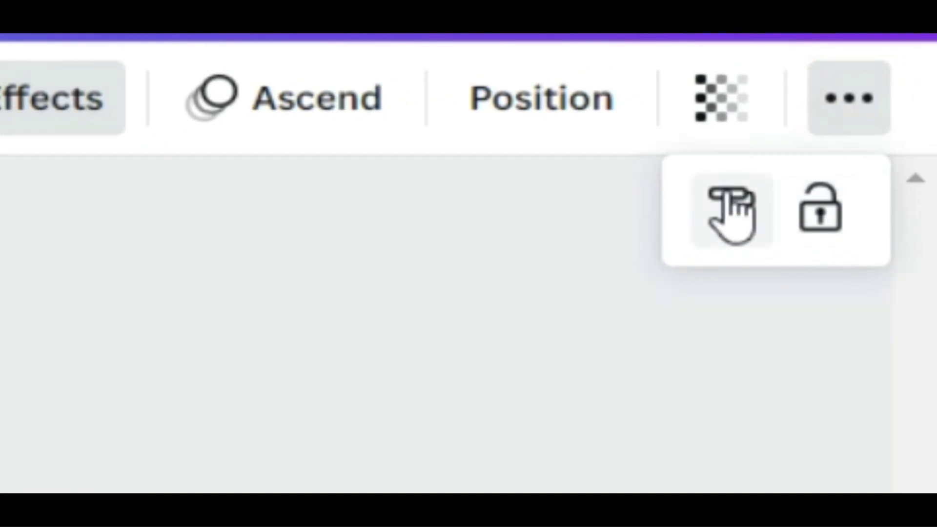
pyautogui.click(733, 215)
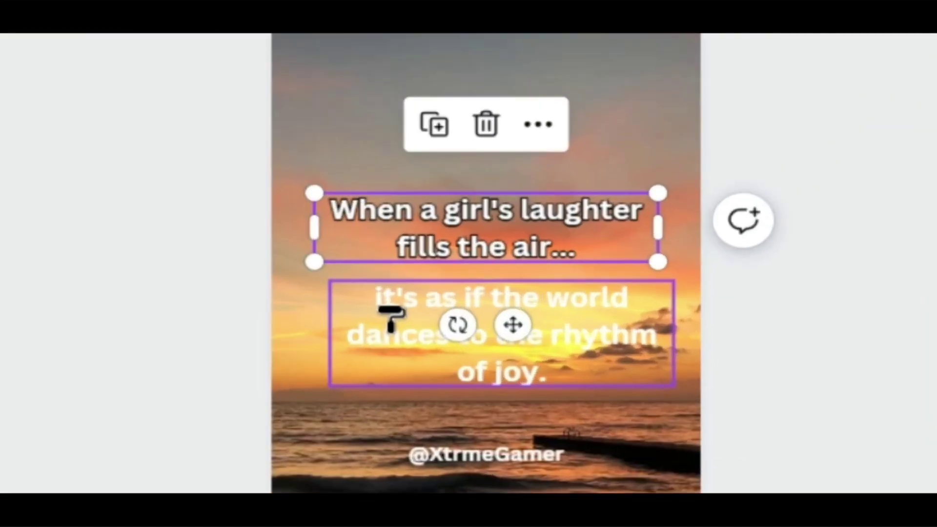
pyautogui.click(396, 332)
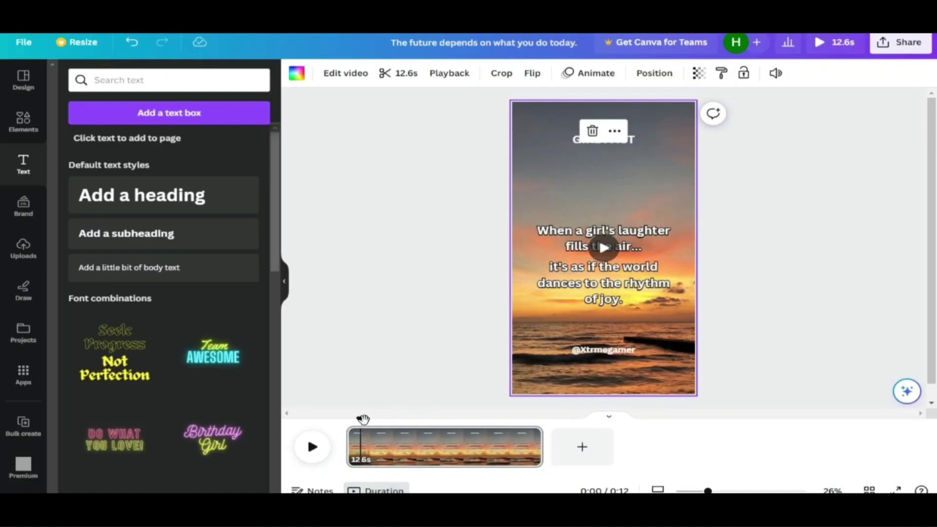
# Preview the video from the start, then remove the first caption's Ascend animation
pyautogui.moveTo(362, 419); pyautogui.dragTo(308, 418)
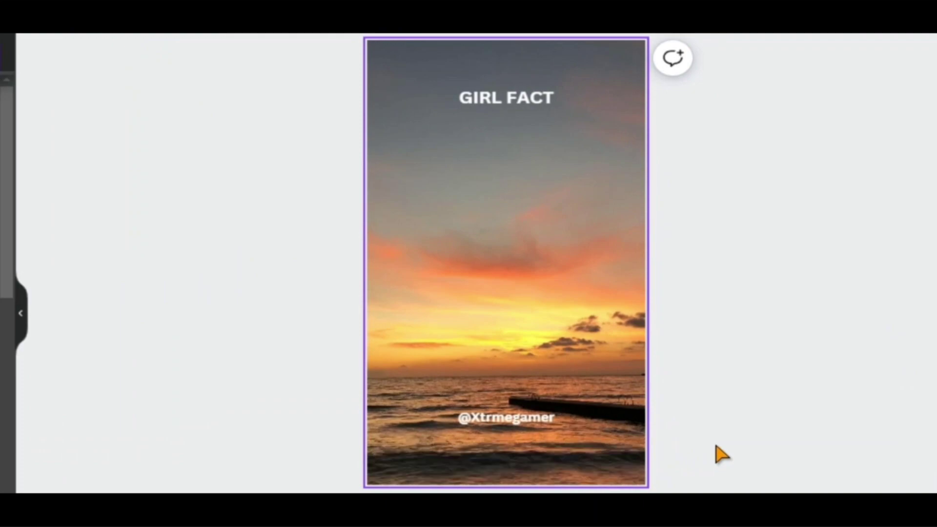
pyautogui.press('space')
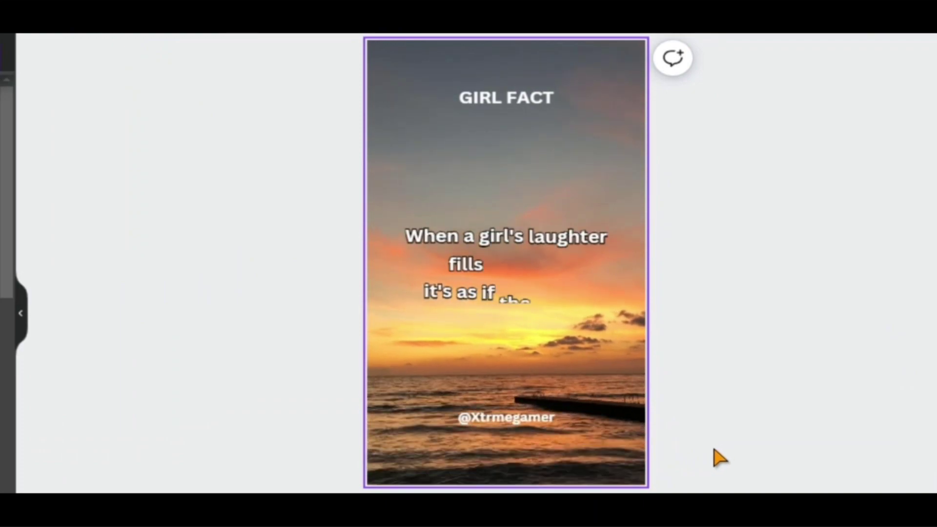
pyautogui.click(506, 248)
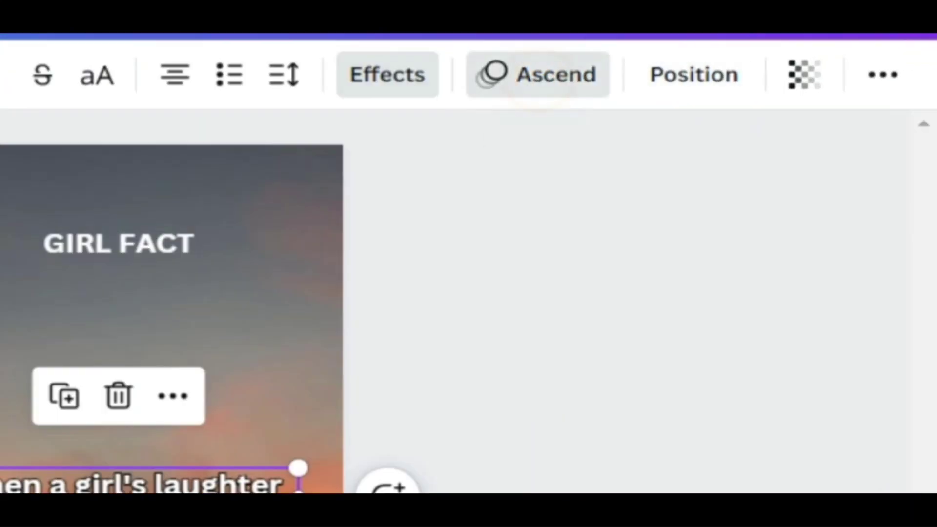
pyautogui.click(775, 73)
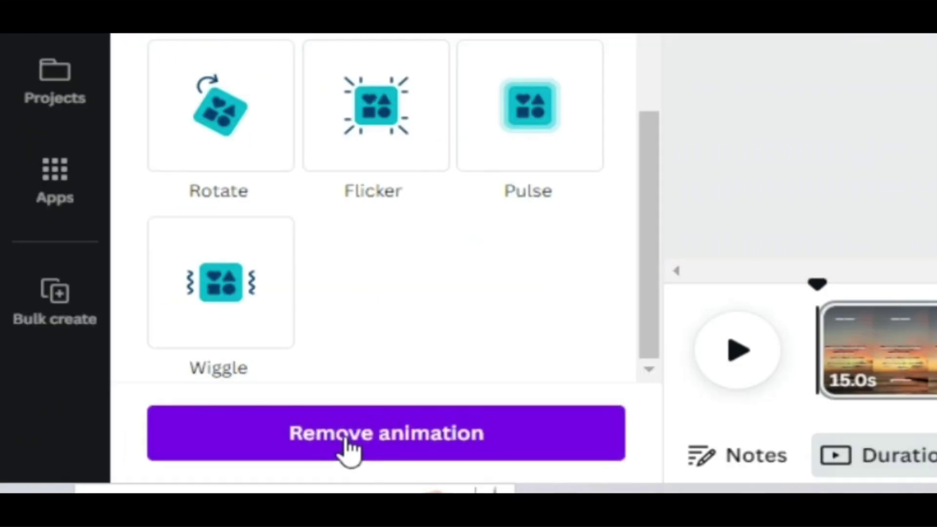
pyautogui.click(166, 486)
pyautogui.click(637, 299)
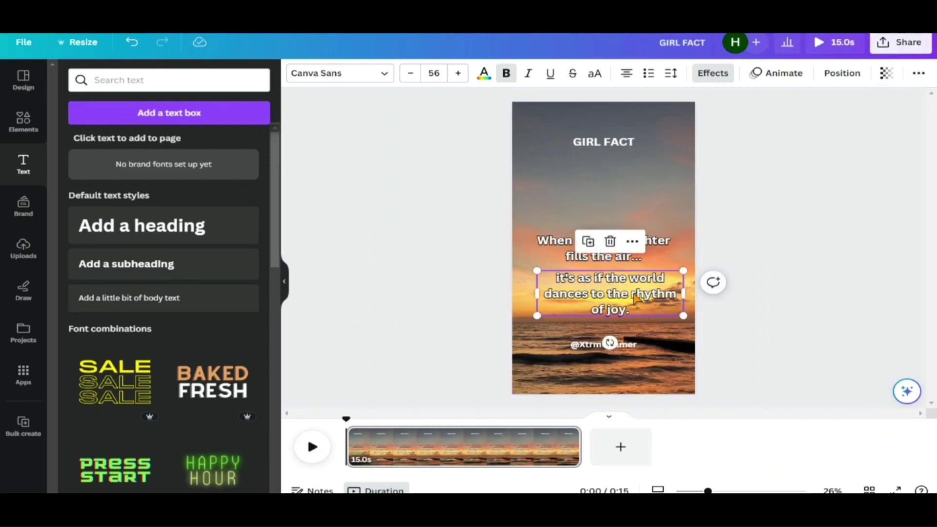
# Give the GIRL FACT title a Background text effect with reduced spread
pyautogui.doubleClick(617, 142)
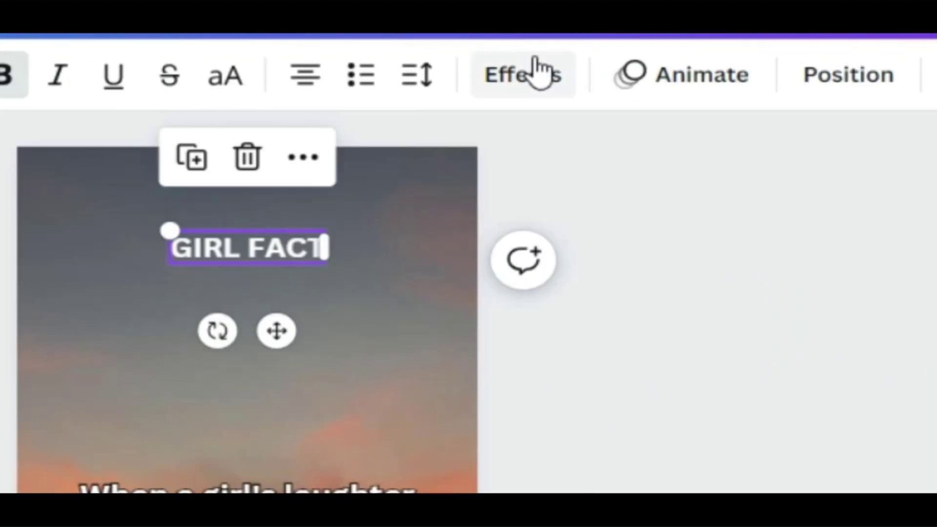
pyautogui.click(540, 72)
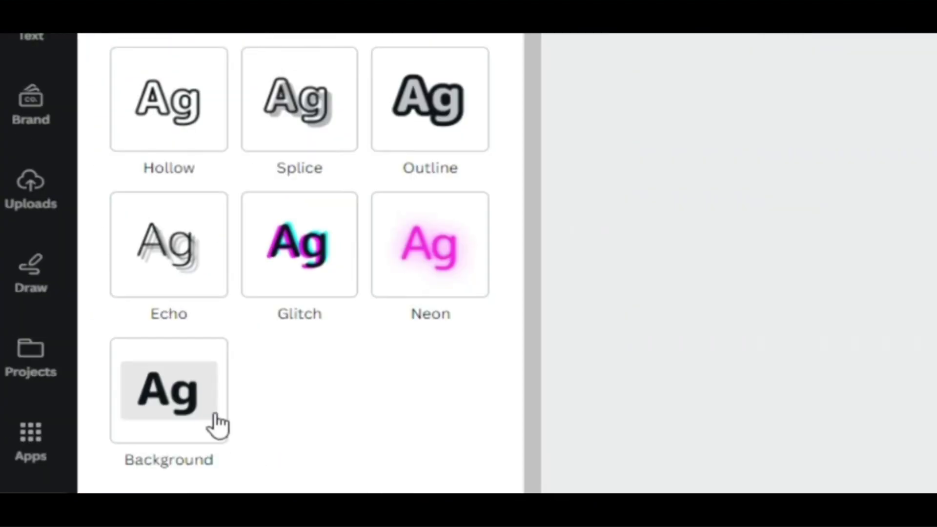
pyautogui.click(218, 424)
pyautogui.scroll(-5, 244, 366)
pyautogui.moveTo(275, 332); pyautogui.dragTo(188, 333)
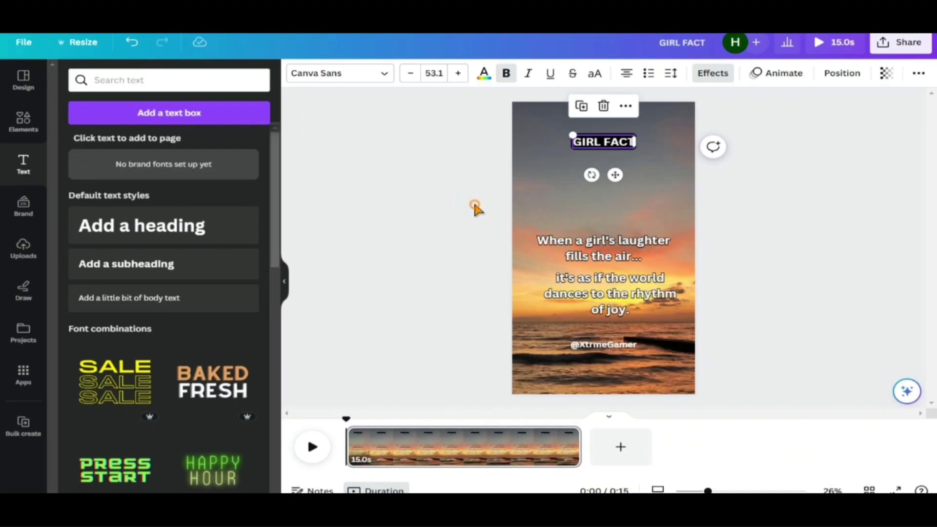
pyautogui.click(604, 344)
pyautogui.click(713, 72)
pyautogui.click(98, 363)
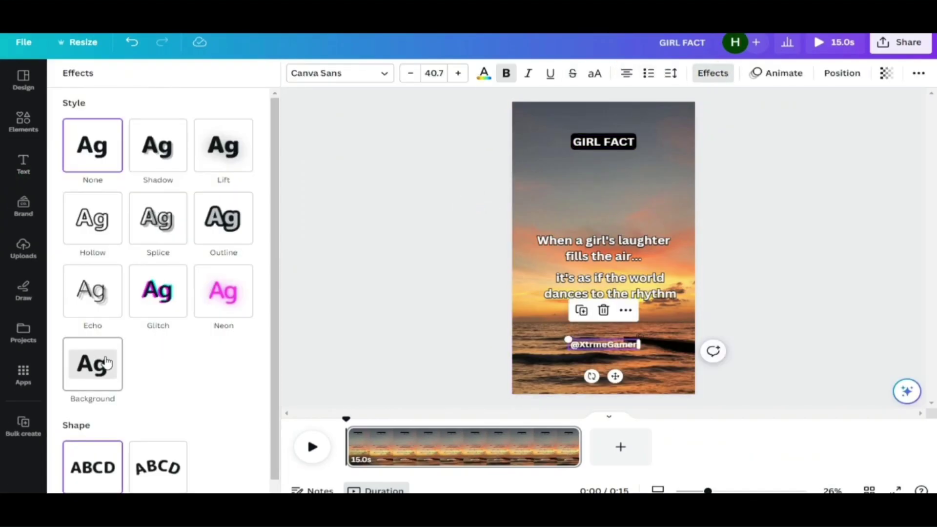
pyautogui.scroll(-3, 165, 297)
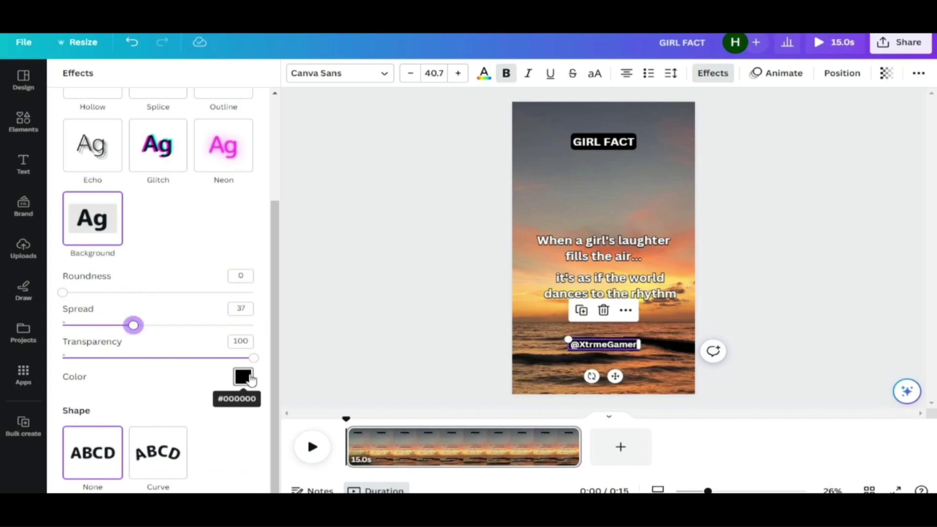
pyautogui.click(243, 377)
pyautogui.click(231, 348)
pyautogui.click(76, 274)
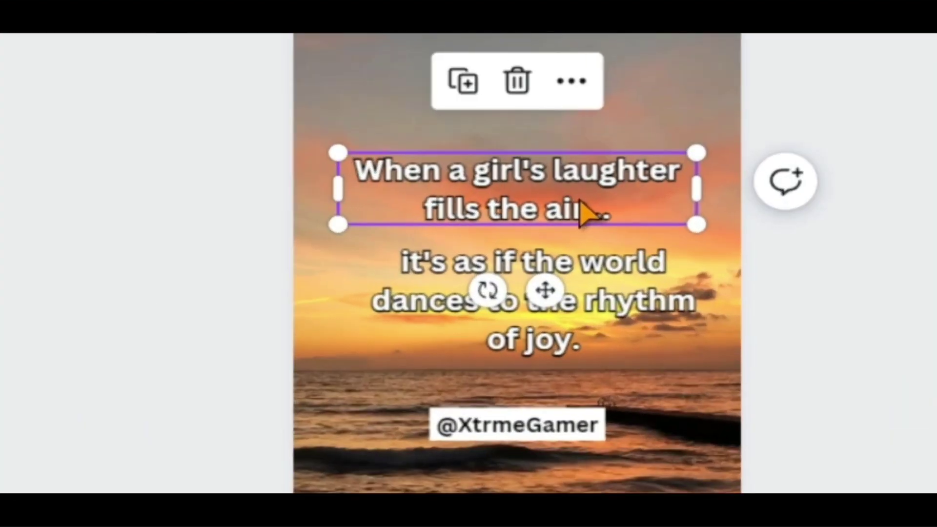
# Shorten the first caption's timing so it shows early in the video
pyautogui.rightClick(635, 256)
pyautogui.click(690, 396)
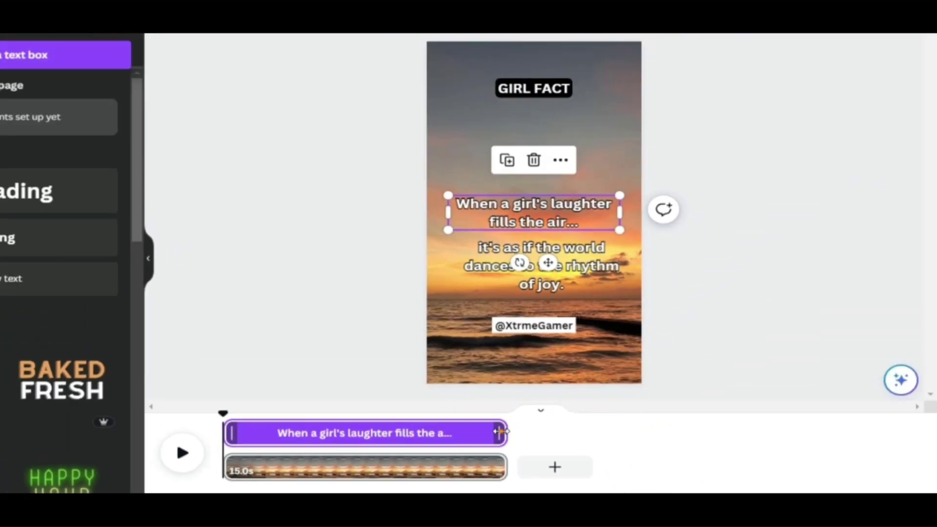
pyautogui.moveTo(709, 321); pyautogui.dragTo(412, 367)
pyautogui.moveTo(356, 455); pyautogui.dragTo(368, 454)
pyautogui.click(398, 415)
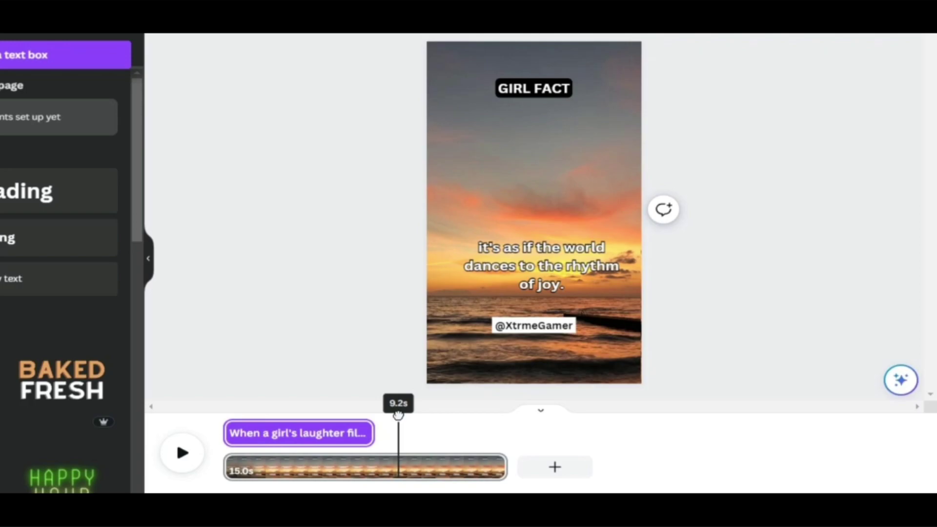
# Make the second caption start later, trim the video to 10.5s, and end the caption with it
pyautogui.rightClick(520, 266)
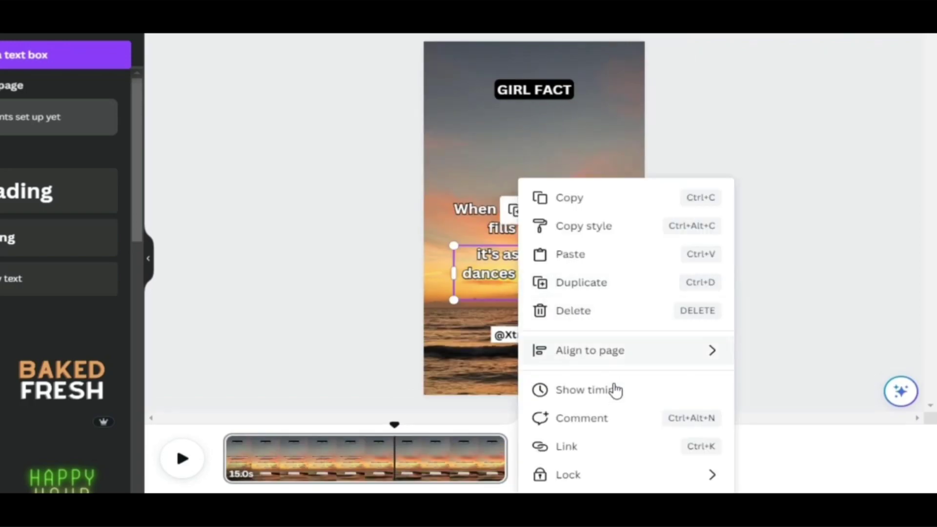
pyautogui.click(614, 389)
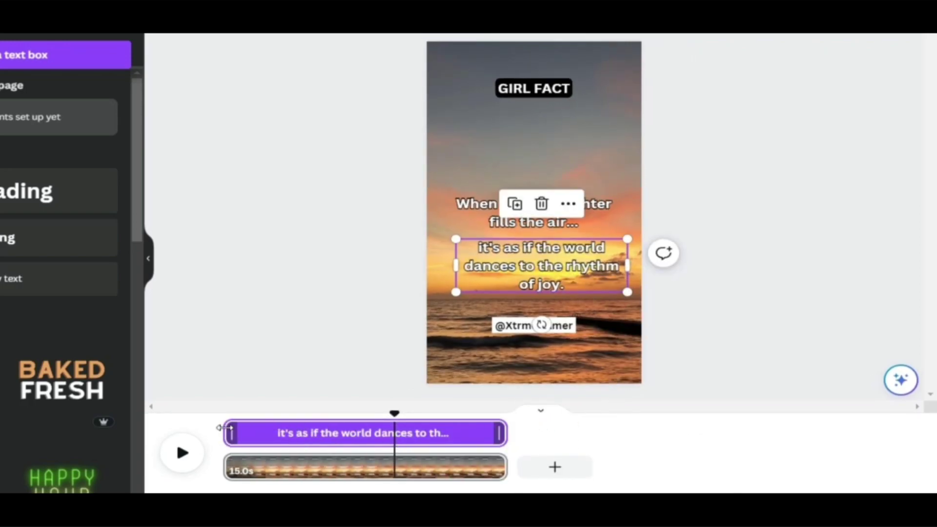
pyautogui.moveTo(223, 427); pyautogui.dragTo(394, 456)
pyautogui.moveTo(394, 410); pyautogui.dragTo(401, 414)
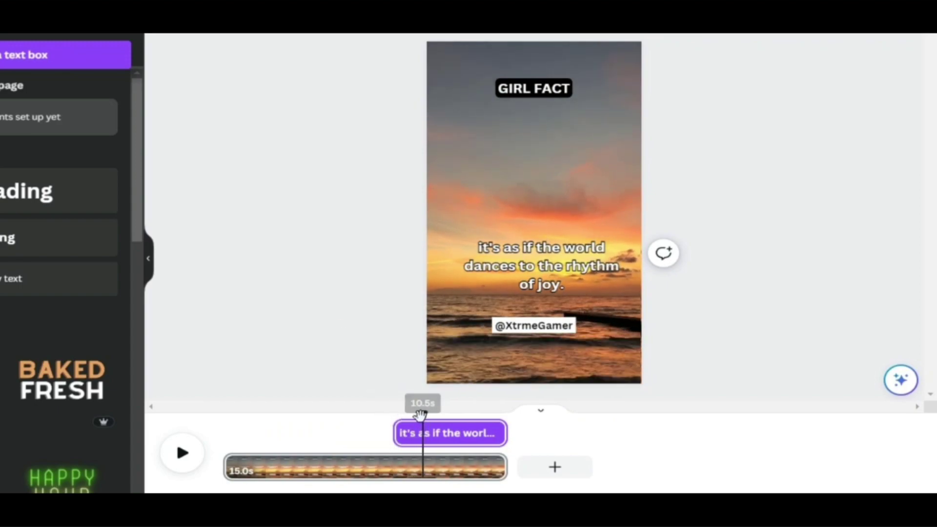
pyautogui.moveTo(495, 428); pyautogui.dragTo(428, 446)
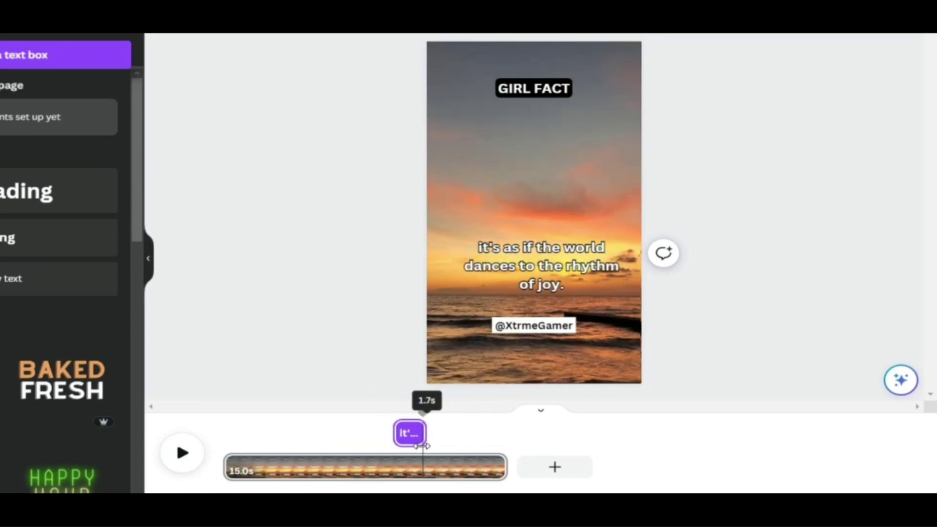
pyautogui.moveTo(494, 474); pyautogui.dragTo(421, 469)
pyautogui.click(410, 433)
pyautogui.click(428, 434)
pyautogui.click(408, 433)
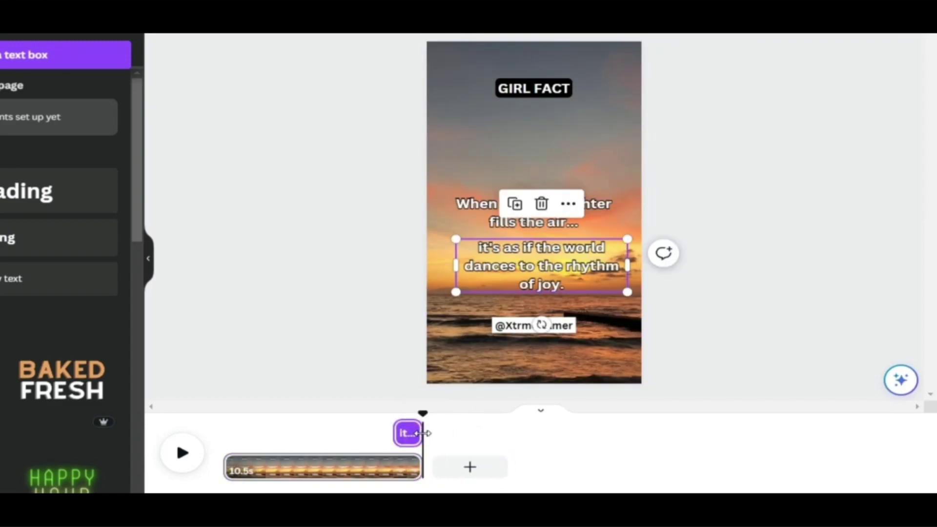
pyautogui.moveTo(423, 434); pyautogui.dragTo(419, 435)
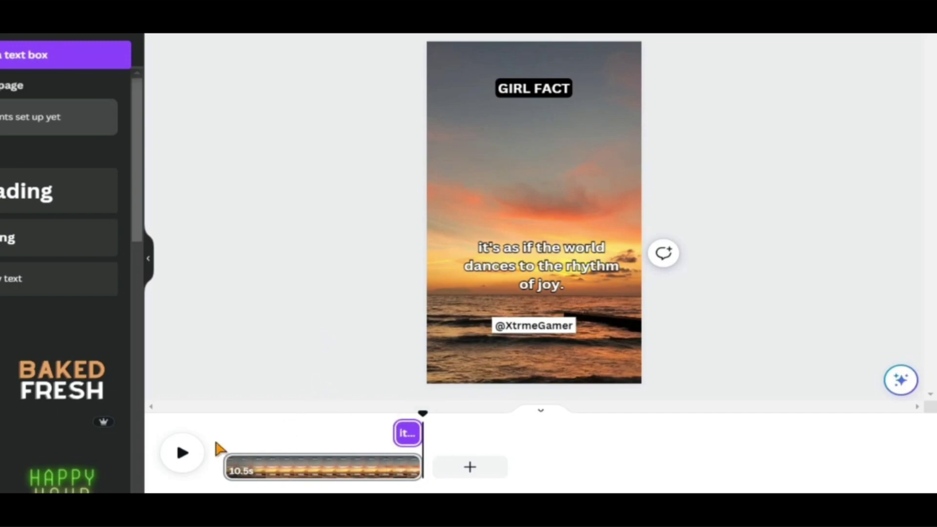
# Move the second caption up into the first caption's central spot
pyautogui.click(555, 291)
pyautogui.moveTo(576, 266); pyautogui.dragTo(576, 222)
pyautogui.click(303, 471)
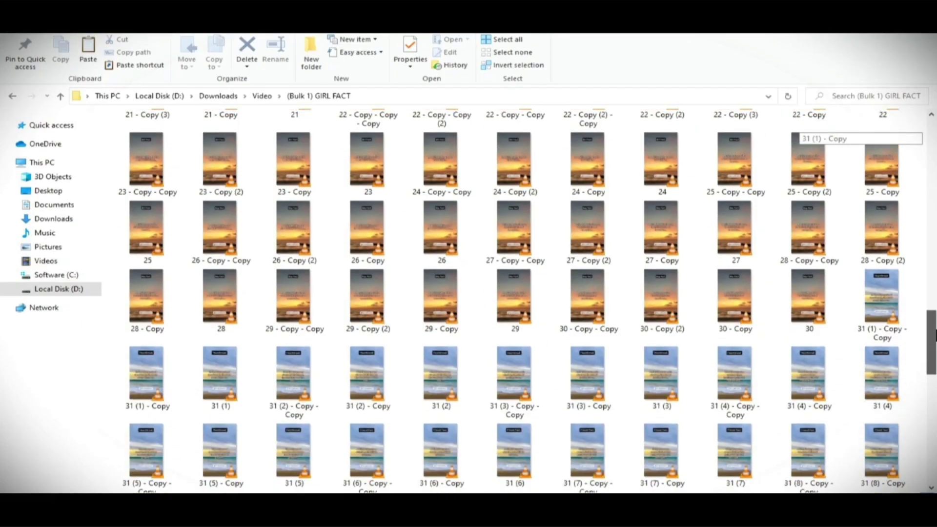
# Start Bulk create with manual data entry, and paste Excel range A1:C31 (Theme, First Part, Second Part) into it
pyautogui.scroll(-10, 528, 301)
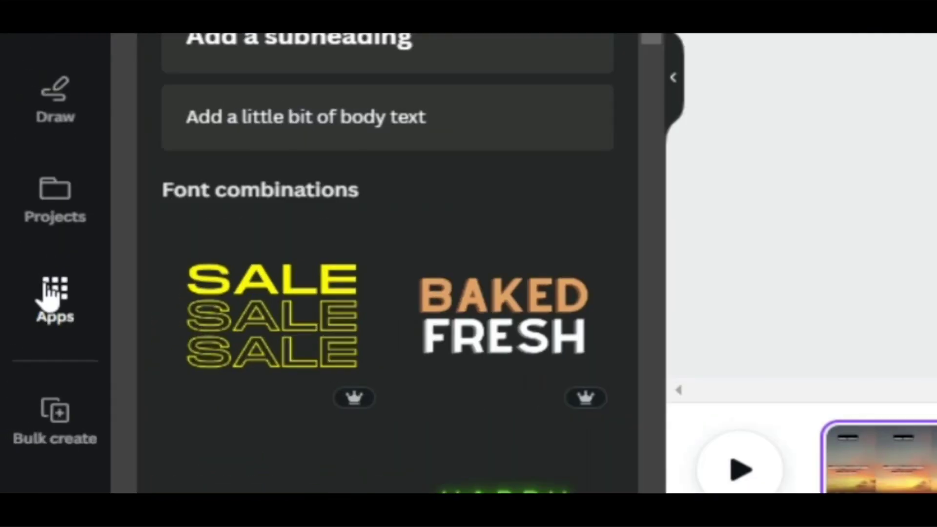
pyautogui.click(46, 295)
pyautogui.write('BULK')
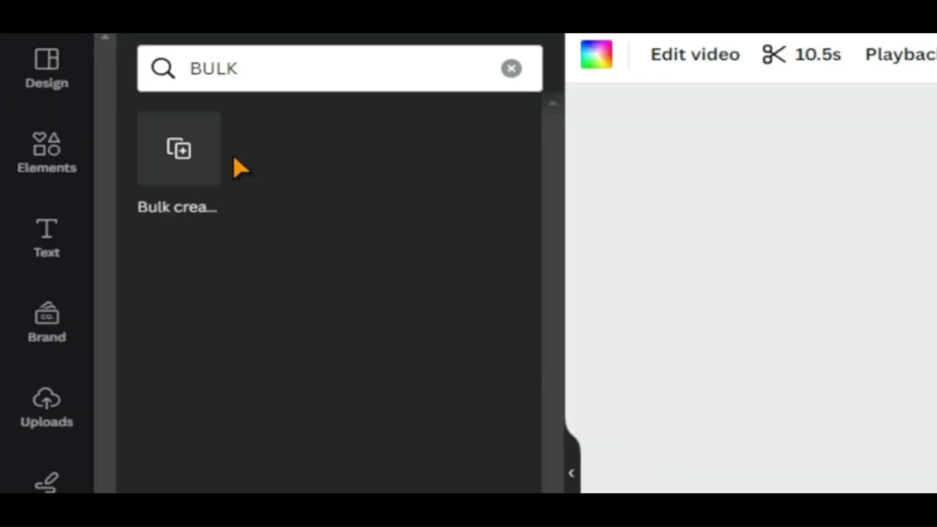
pyautogui.click(211, 250)
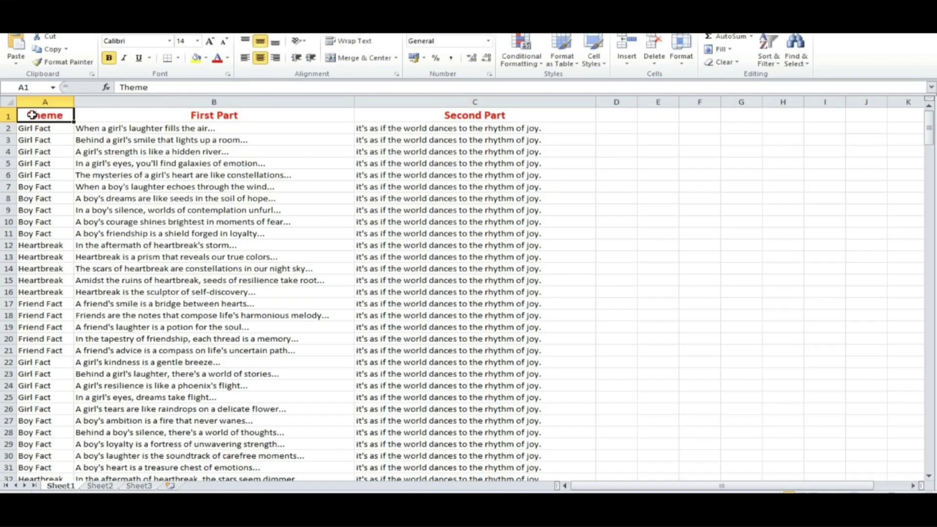
pyautogui.moveTo(32, 115); pyautogui.dragTo(478, 464)
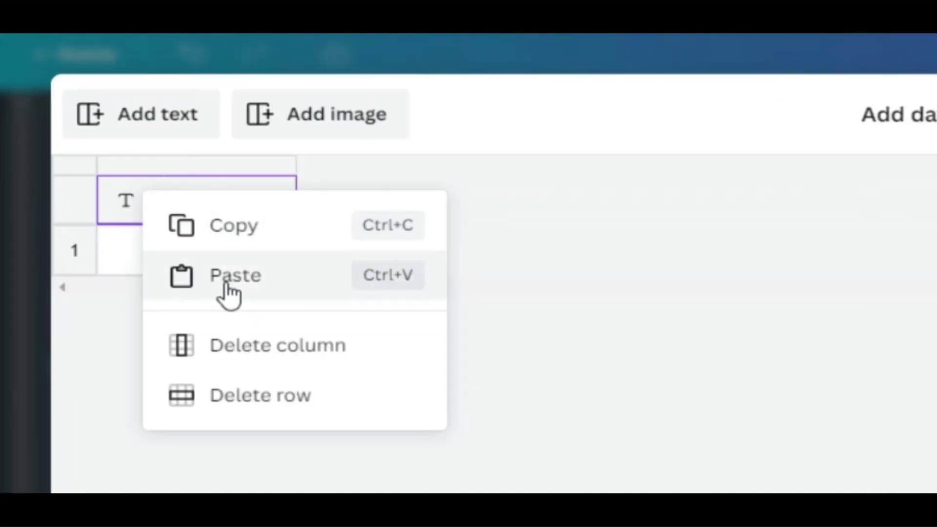
pyautogui.click(151, 155)
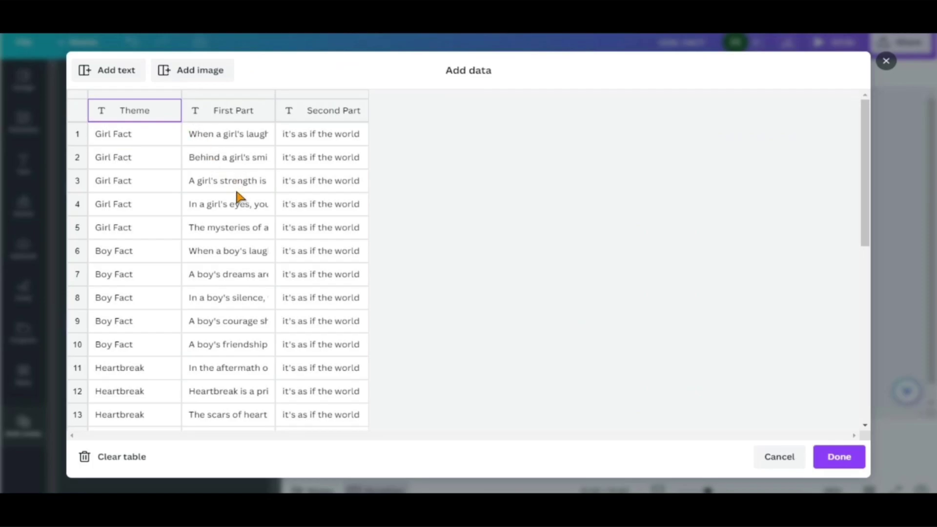
pyautogui.scroll(-8, 236, 195)
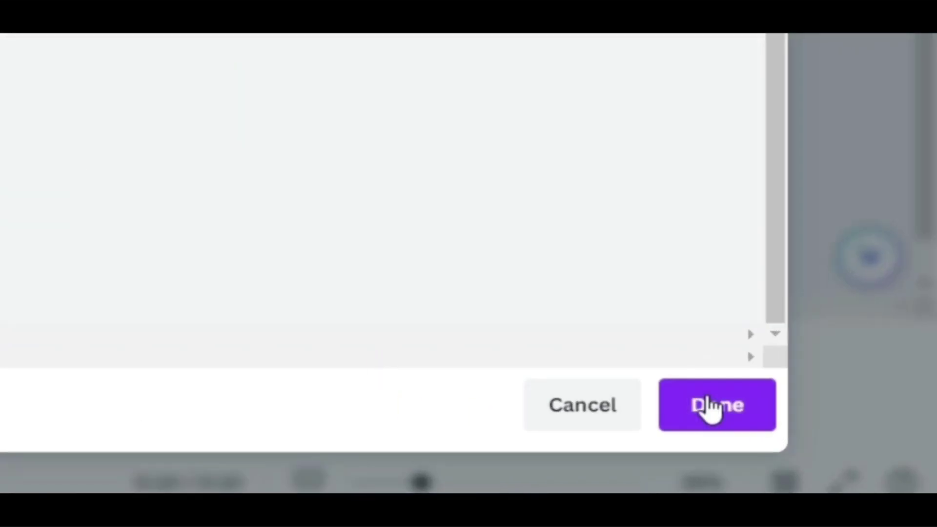
pyautogui.click(837, 458)
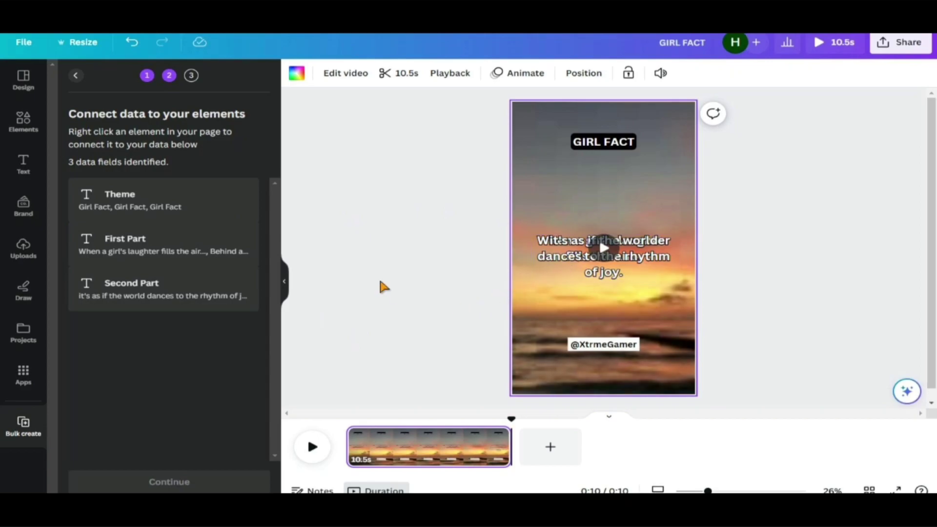
# Connect the GIRL FACT title to the Theme data field
pyautogui.click(605, 141)
pyautogui.rightClick(605, 140)
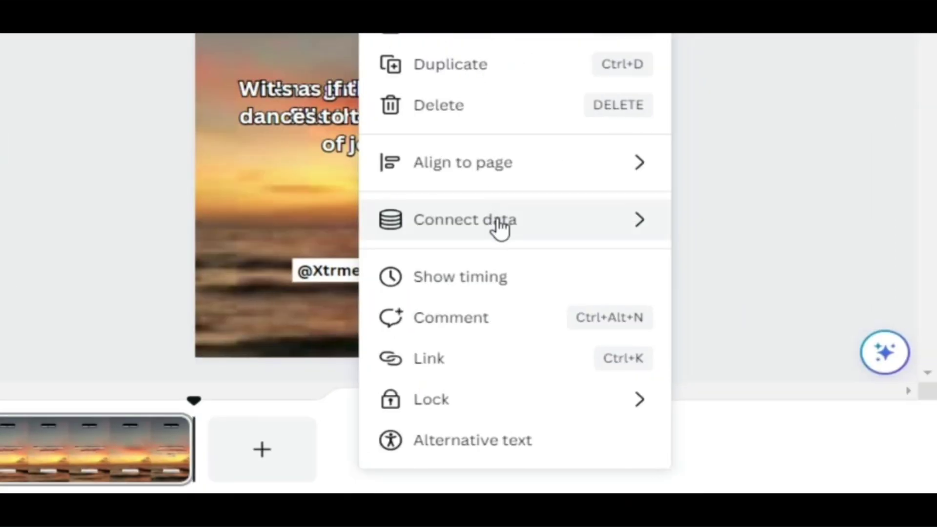
pyautogui.moveTo(625, 366)
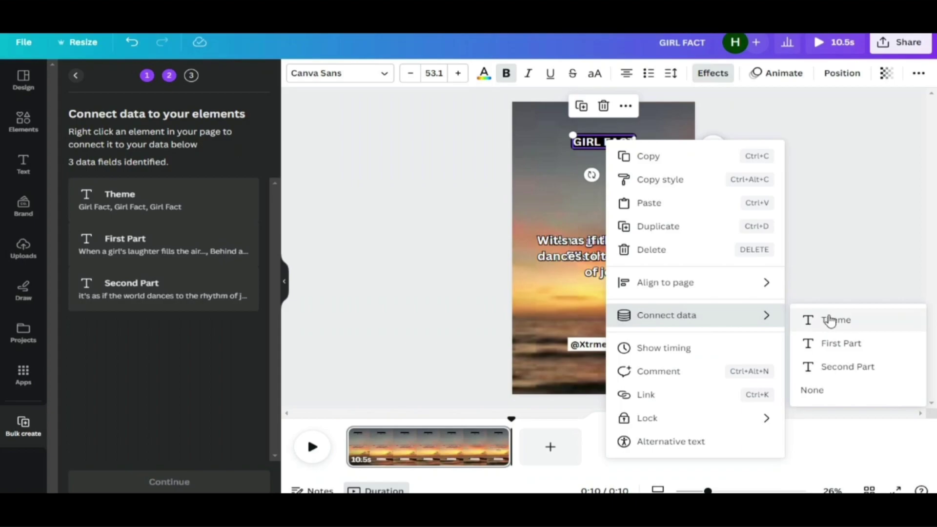
pyautogui.click(831, 321)
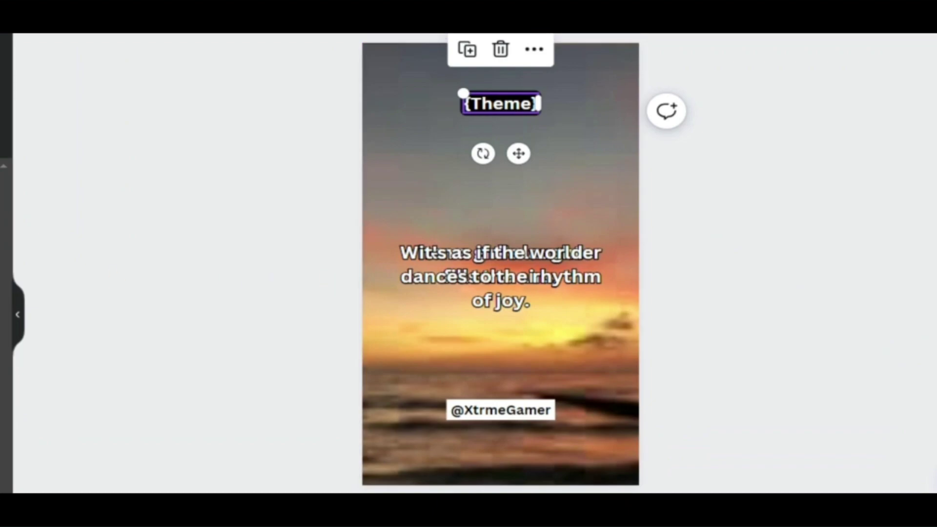
# Connect the opening quote line to the First Part data field
pyautogui.click(498, 283)
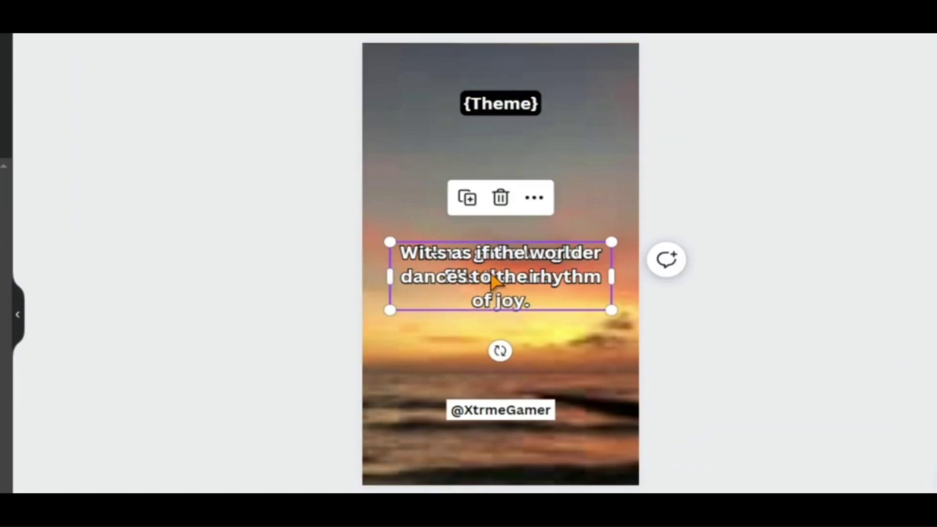
pyautogui.click(426, 268)
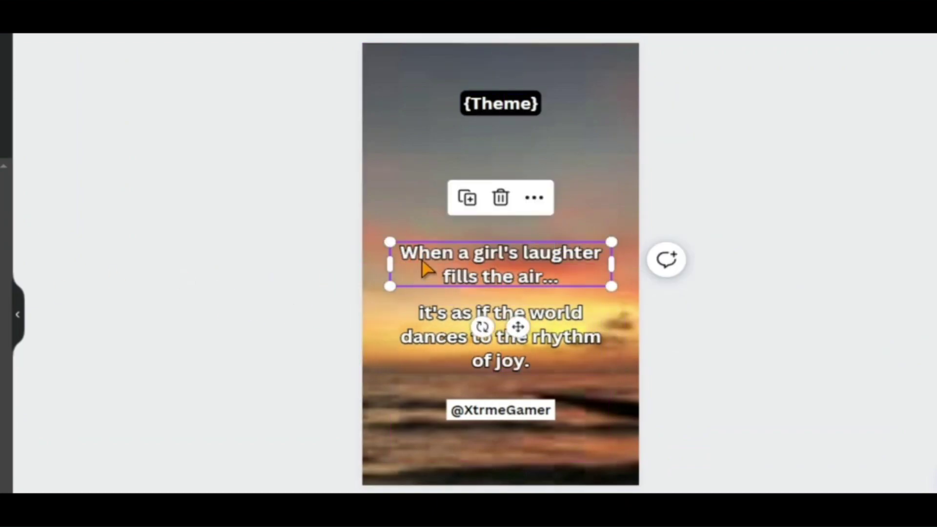
pyautogui.click(534, 198)
pyautogui.moveTo(520, 308)
pyautogui.click(471, 340)
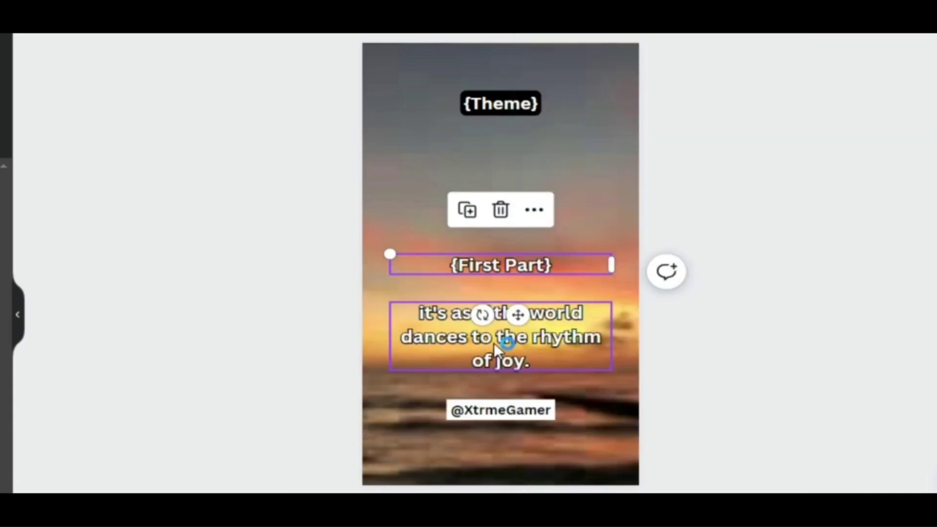
# Connect the remaining quote text to Second Part and move it up to First Part's position
pyautogui.click(494, 343)
pyautogui.rightClick(494, 339)
pyautogui.moveTo(595, 432)
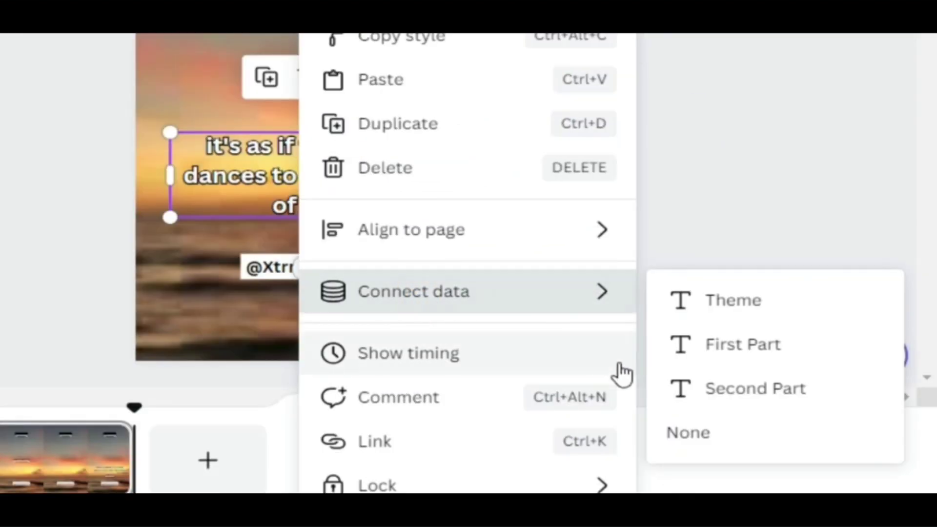
pyautogui.click(716, 390)
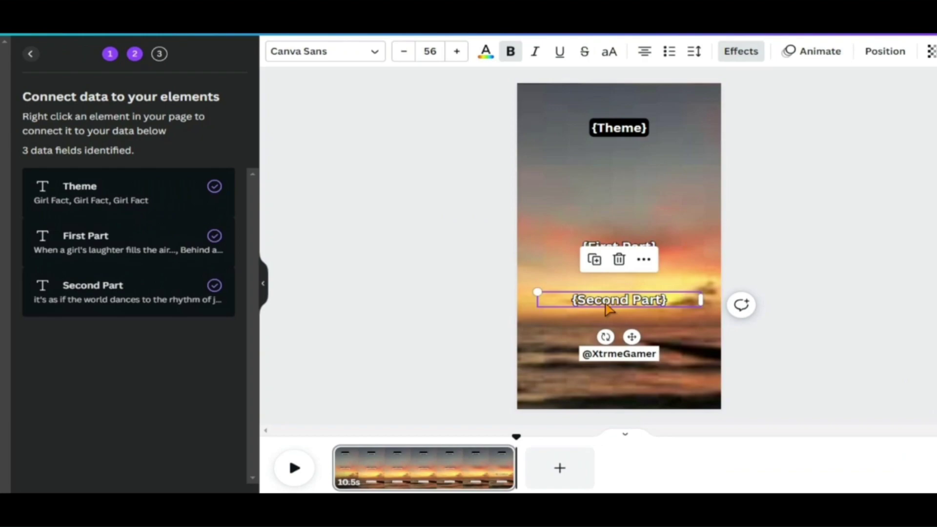
pyautogui.moveTo(631, 337); pyautogui.dragTo(633, 284)
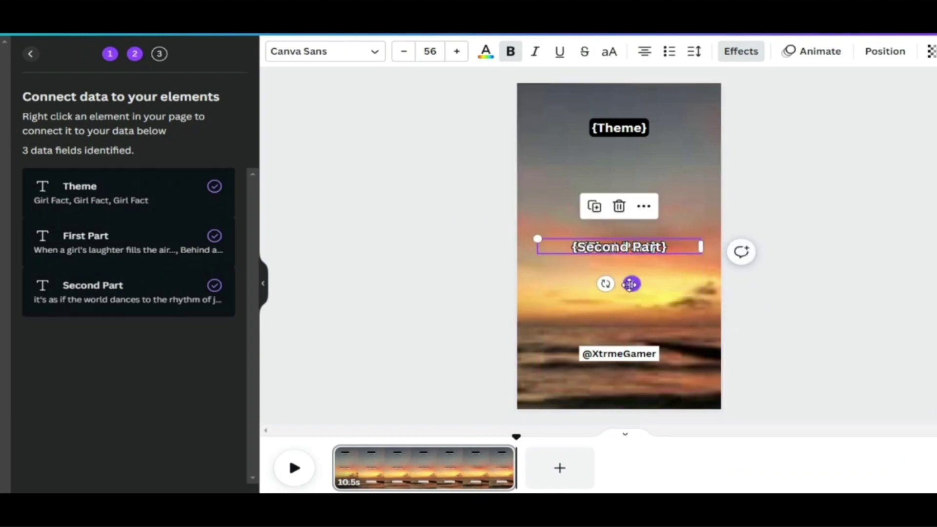
pyautogui.click(454, 313)
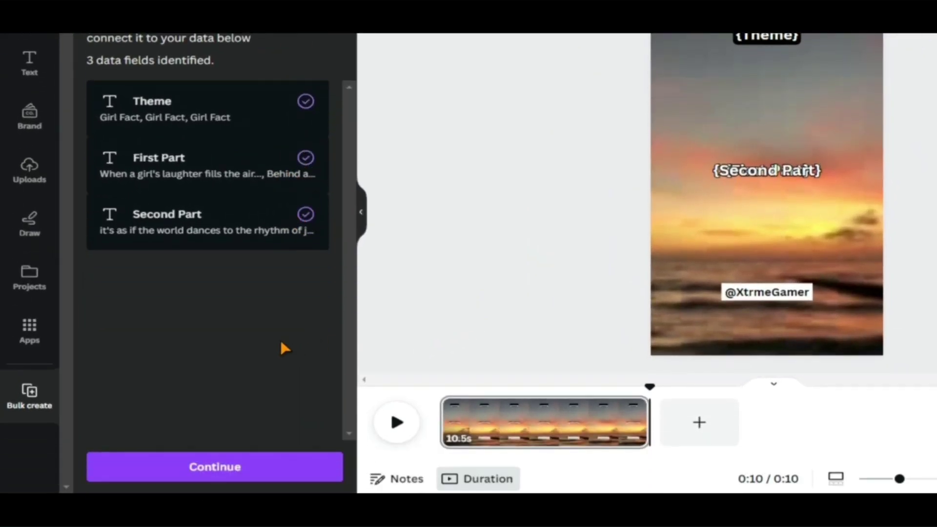
# Generate 30 pages from the quote data and preview pages 2 and 3
pyautogui.click(218, 467)
pyautogui.scroll(-10, 308, 420)
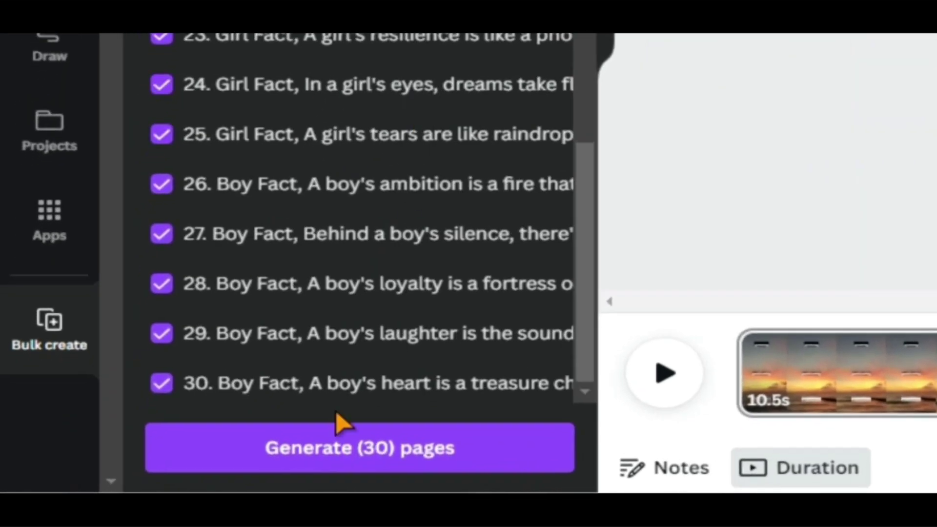
pyautogui.click(300, 456)
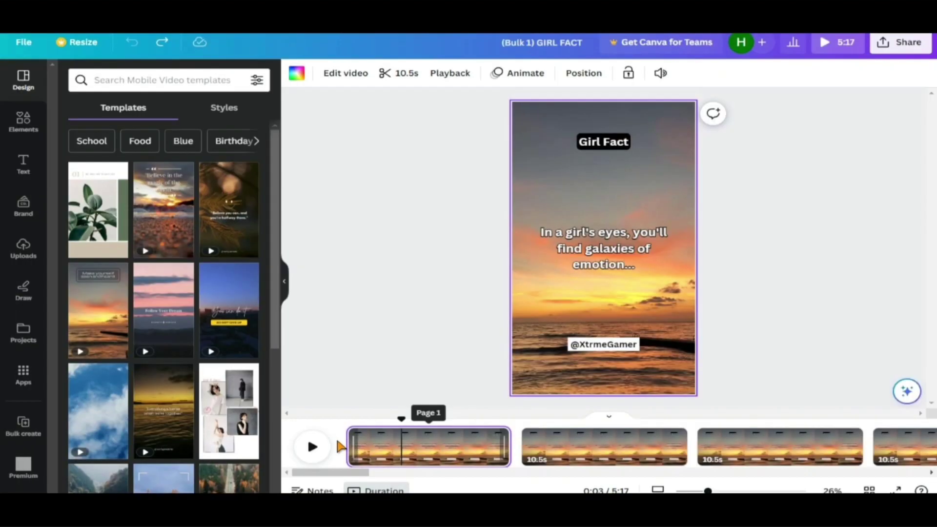
pyautogui.click(634, 447)
pyautogui.click(812, 449)
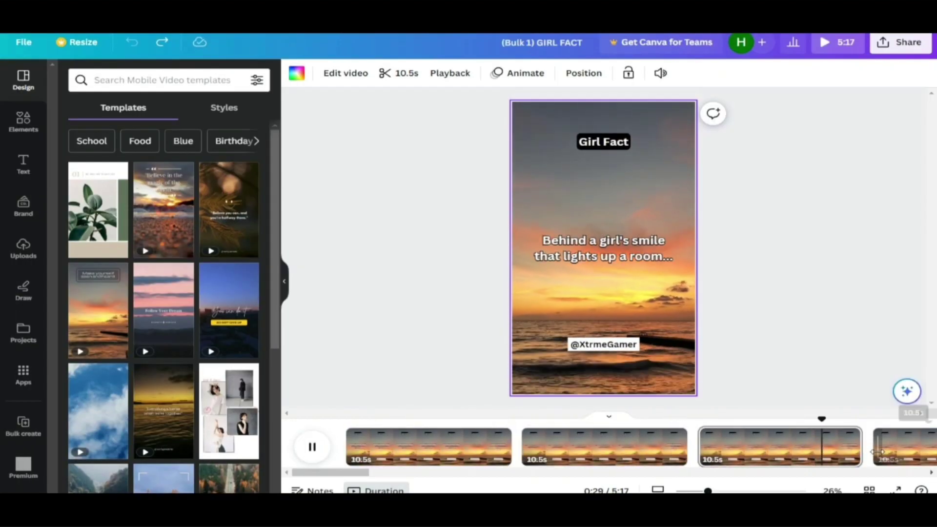
pyautogui.press('space')
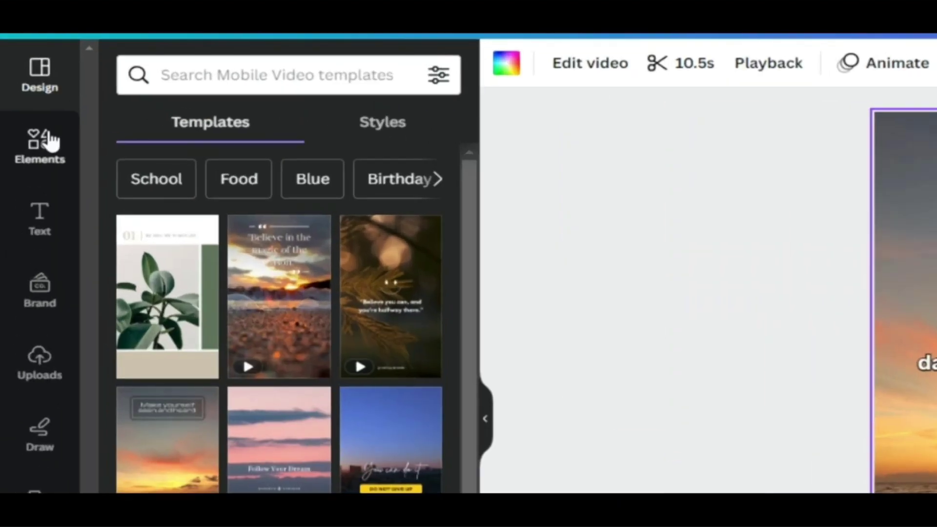
# Search Elements for 'nature' videos and set the misty clouds clip as page 3's background
pyautogui.click(27, 120)
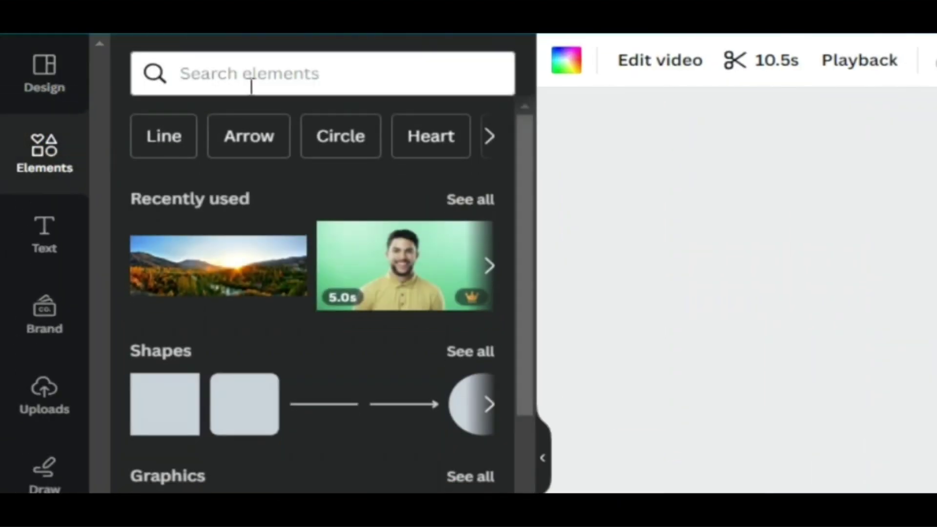
pyautogui.click(310, 90)
pyautogui.write('nature')
pyautogui.press('Return')
pyautogui.click(322, 125)
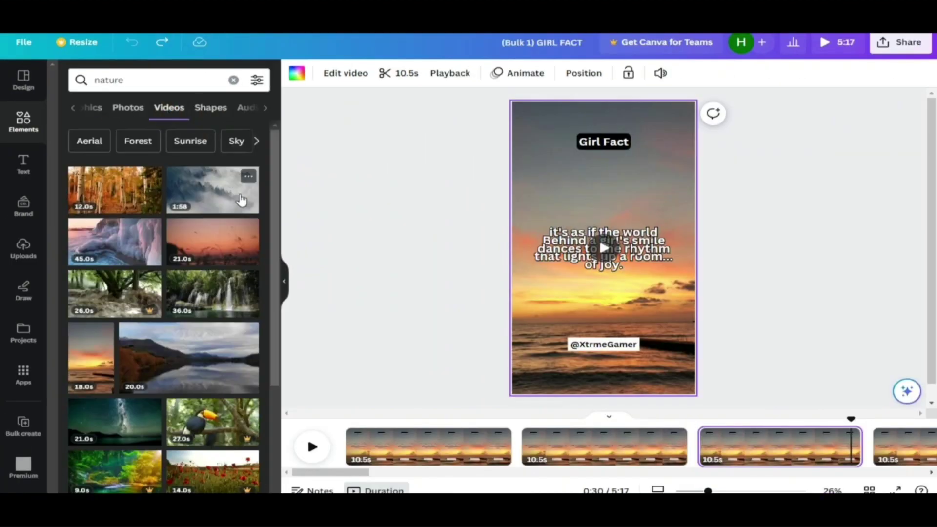
pyautogui.scroll(-5, 171, 363)
pyautogui.scroll(5, 193, 249)
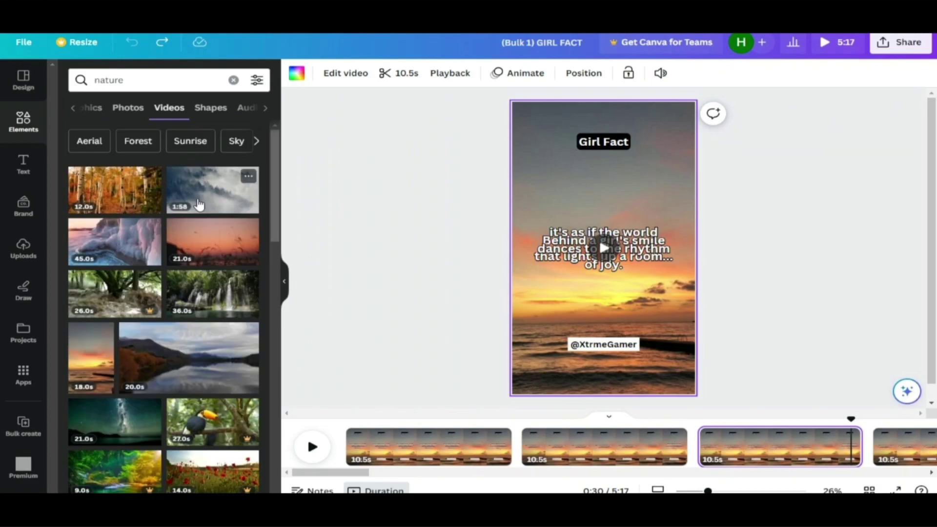
pyautogui.click(199, 204)
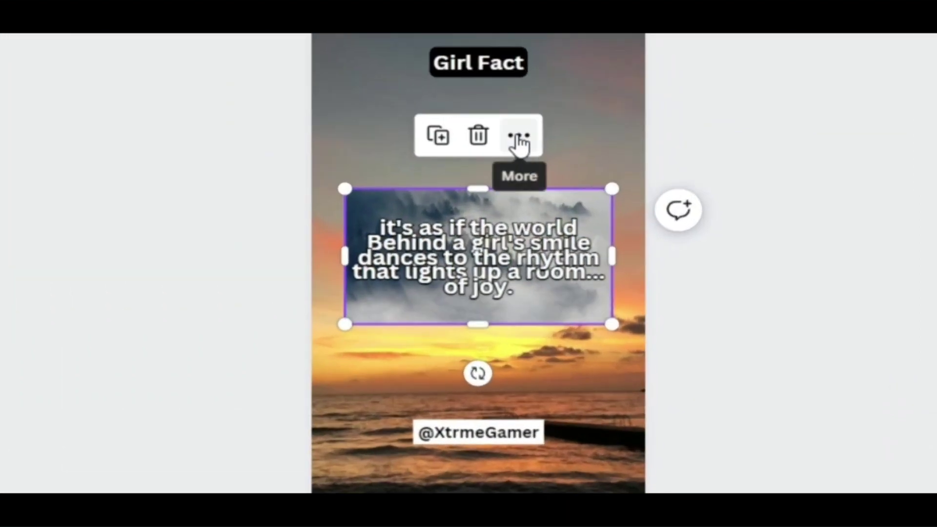
pyautogui.click(626, 182)
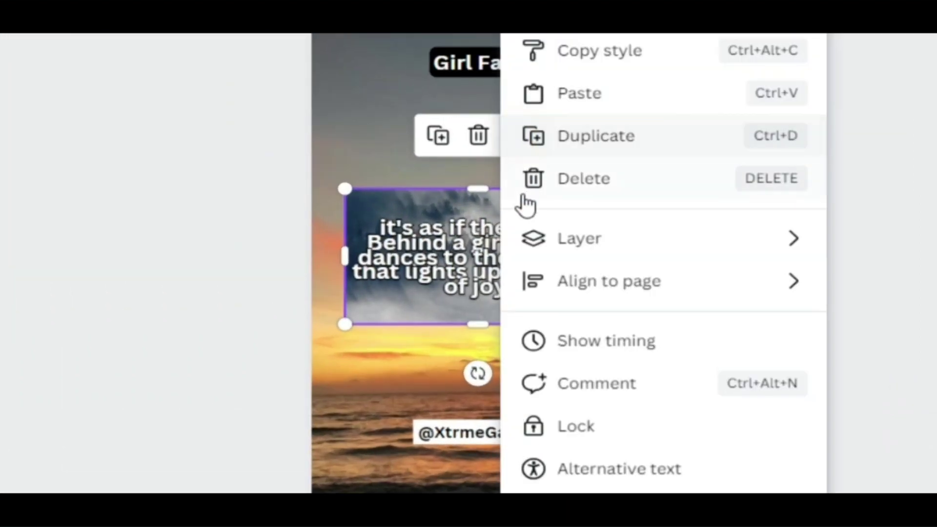
pyautogui.click(615, 388)
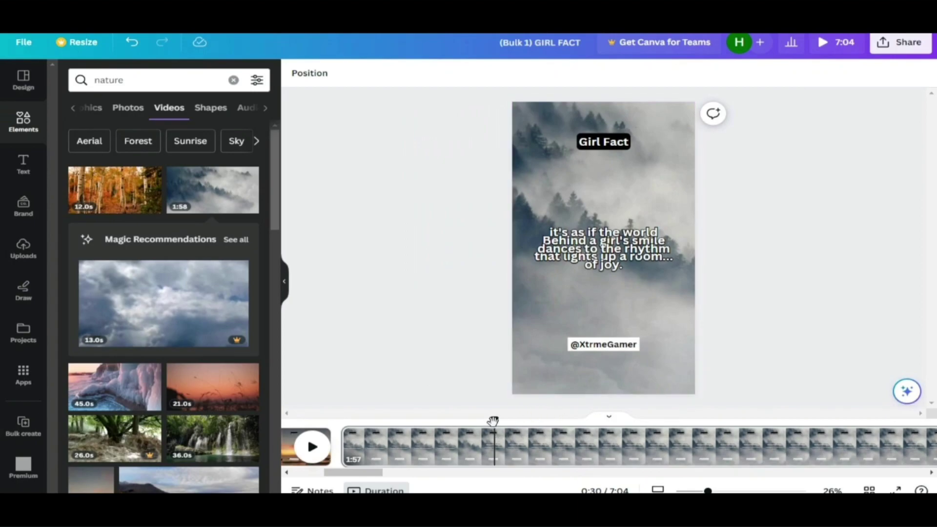
# Trim the page 3 clip to 10.5s and play it back to check
pyautogui.click(431, 448)
pyautogui.click(377, 448)
pyautogui.click(327, 449)
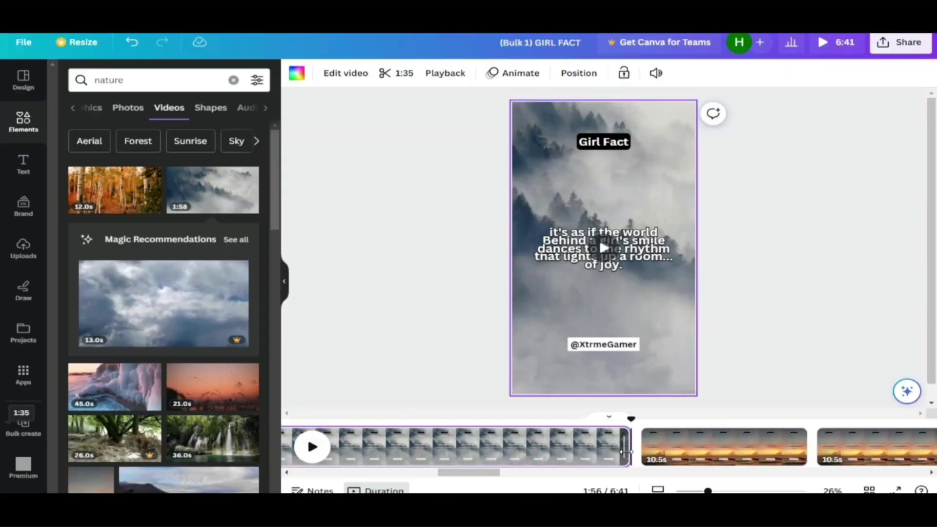
pyautogui.moveTo(654, 447); pyautogui.dragTo(421, 474)
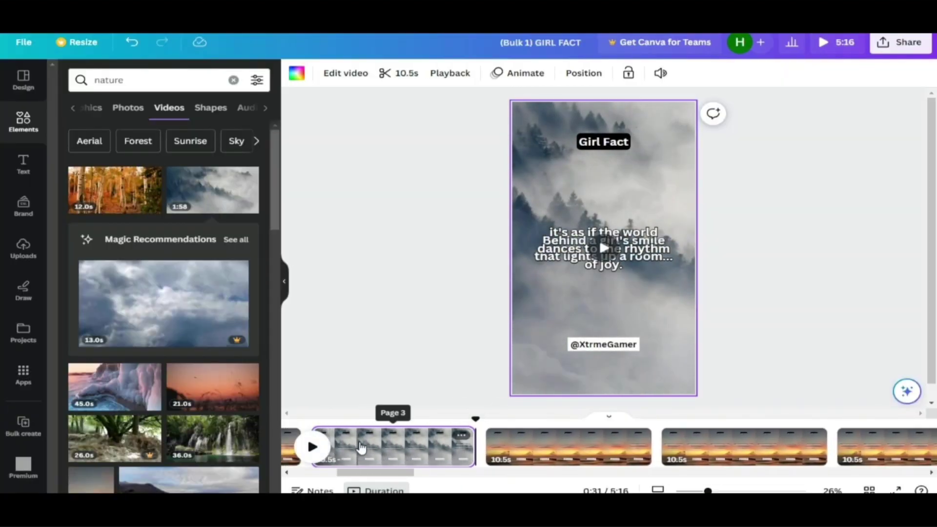
pyautogui.press('space')
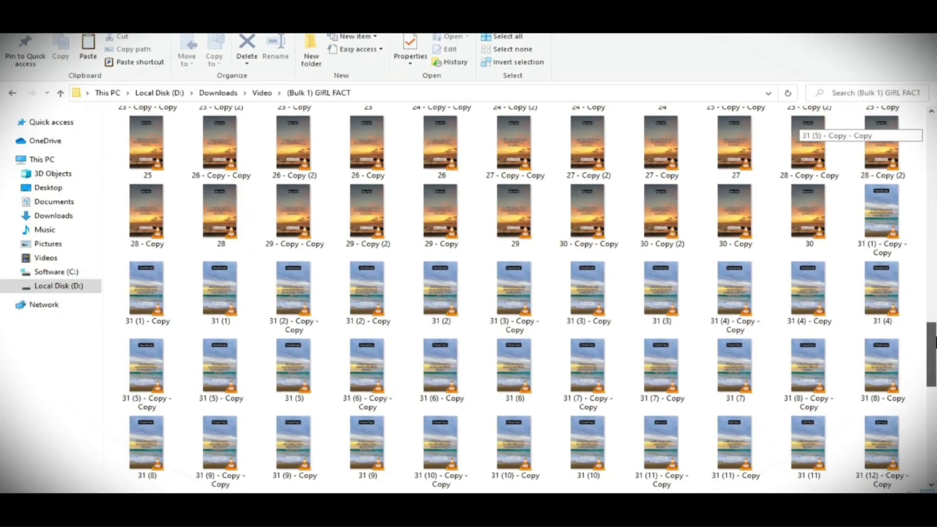
pyautogui.scroll(-3, 529, 297)
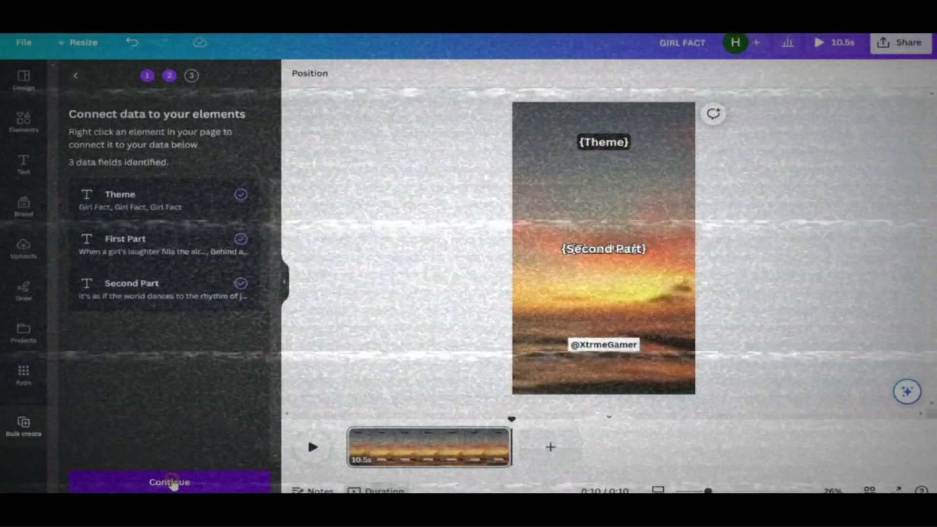
# Download all 30 pages through Share > Download as separate 1080p MP4 files
pyautogui.click(169, 483)
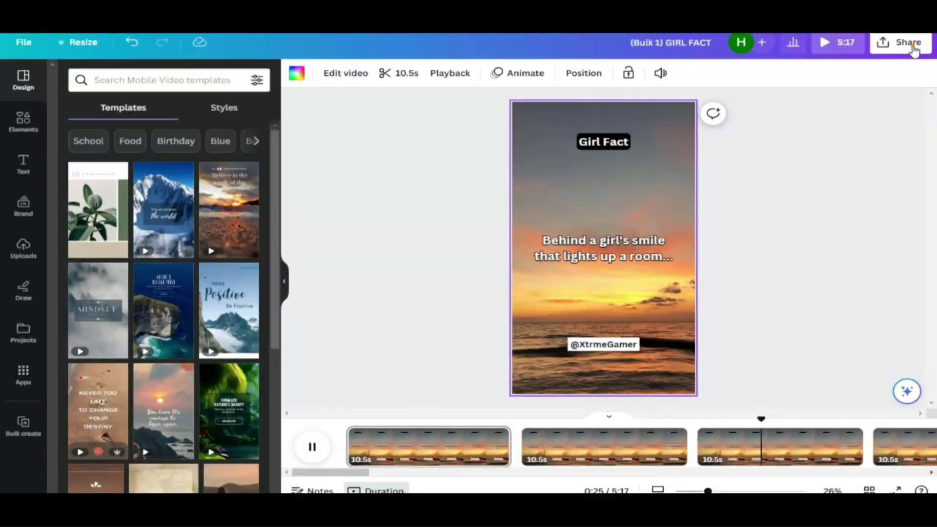
pyautogui.click(912, 44)
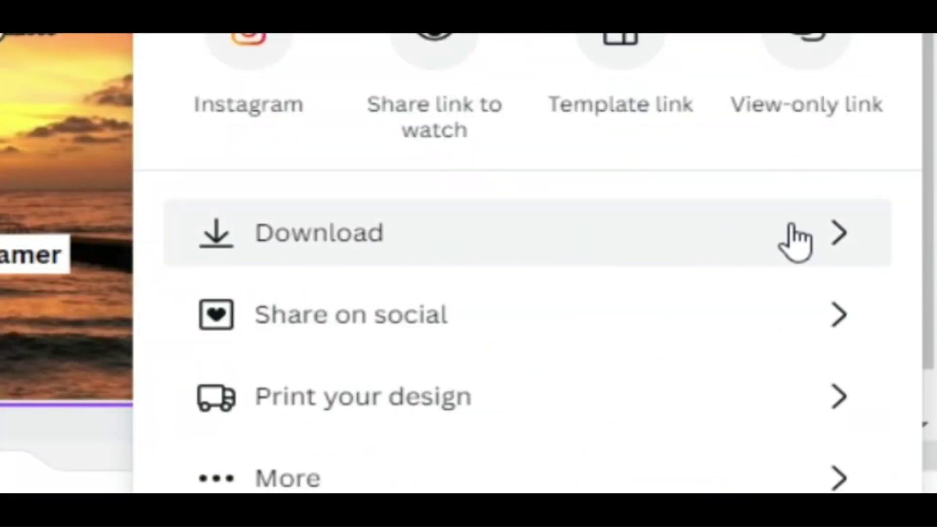
pyautogui.click(795, 241)
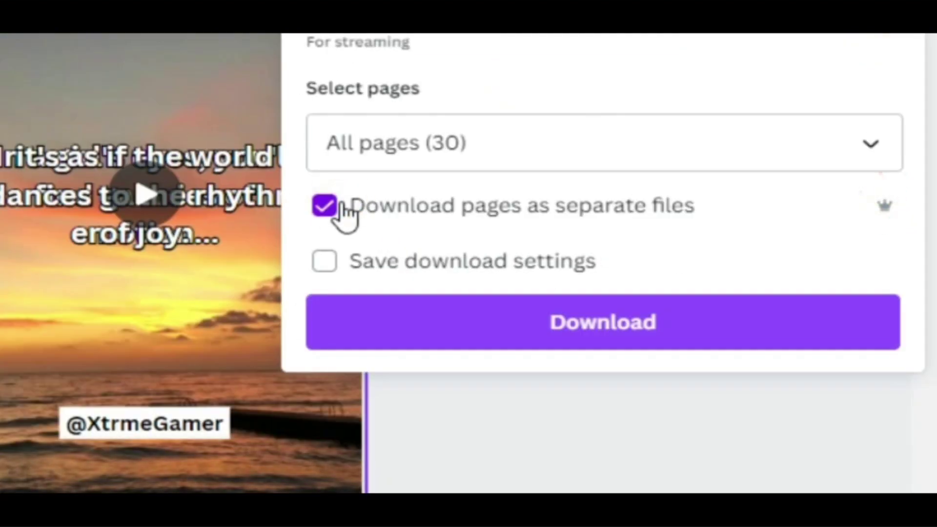
pyautogui.click(635, 330)
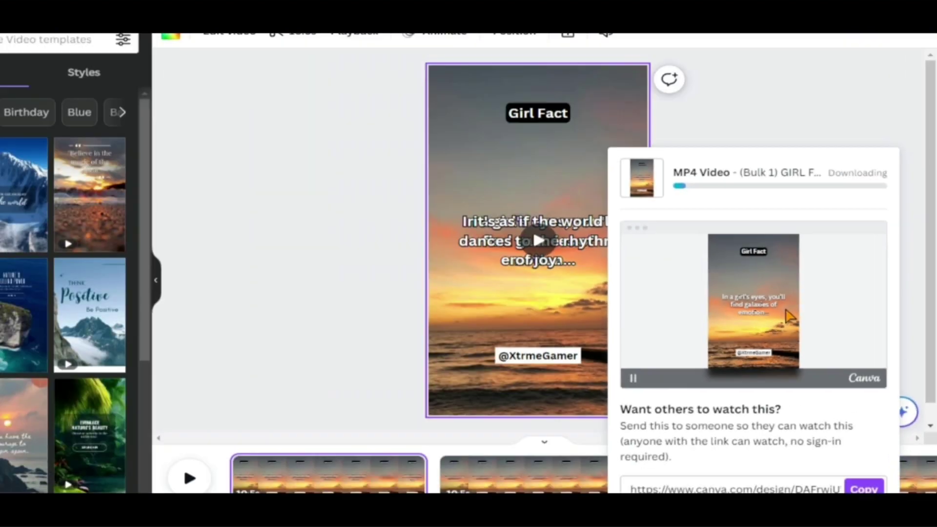